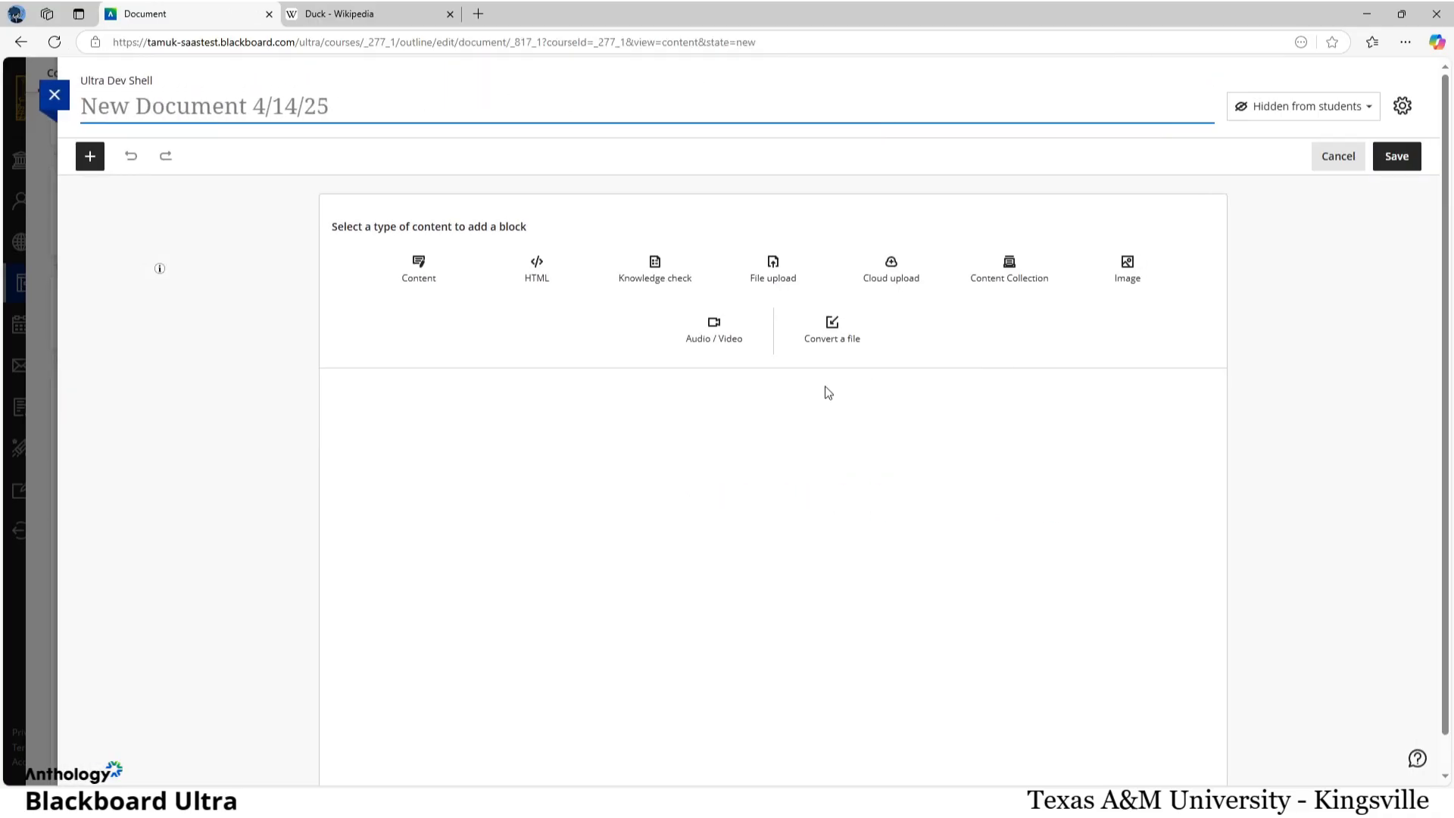
Step: Add an Audio / Video block to the document, choose Audio & Screen recording, and share the Duck - Wikipedia browser tab with the recorder
left_click(721, 331)
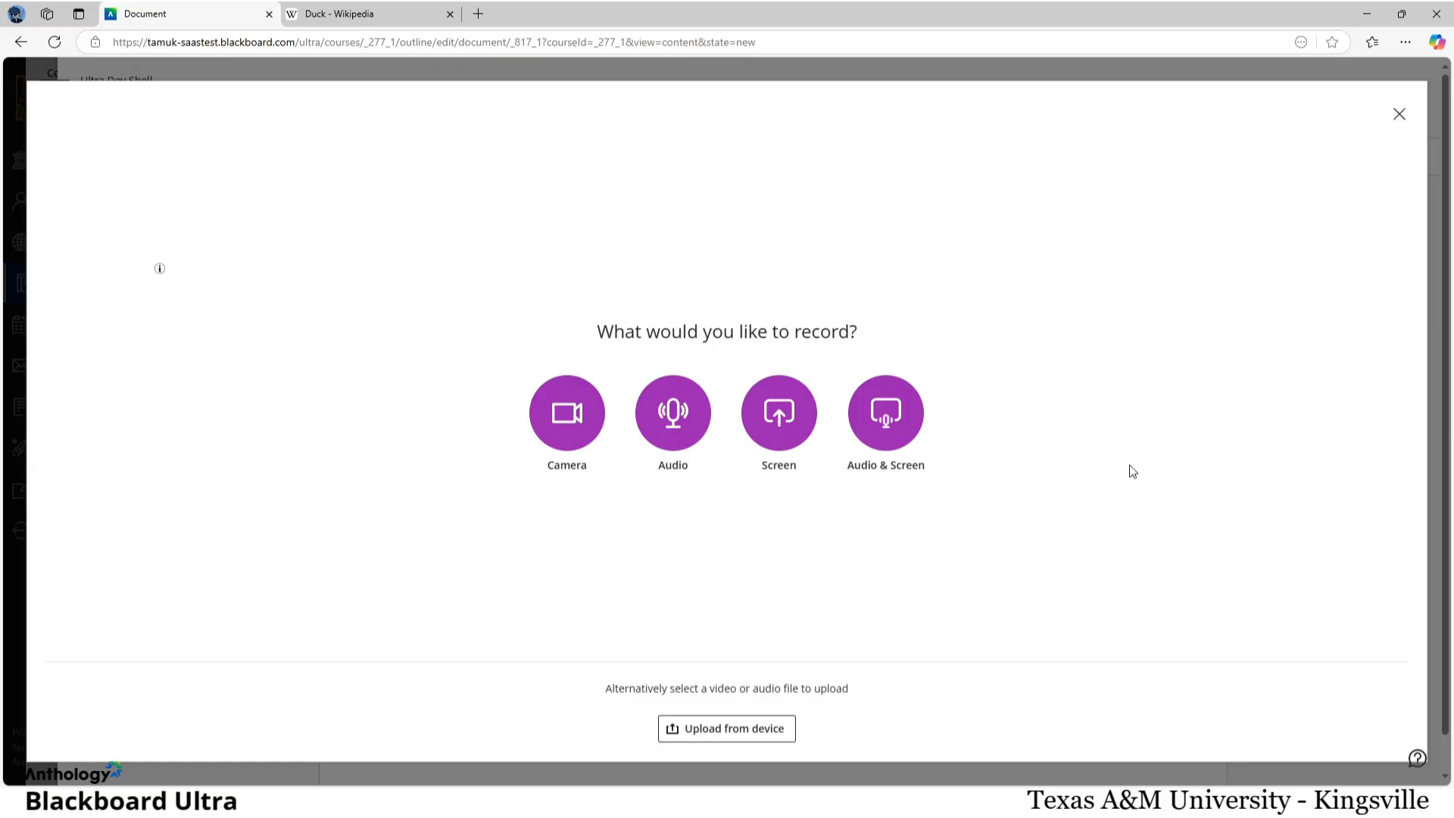
left_click(887, 428)
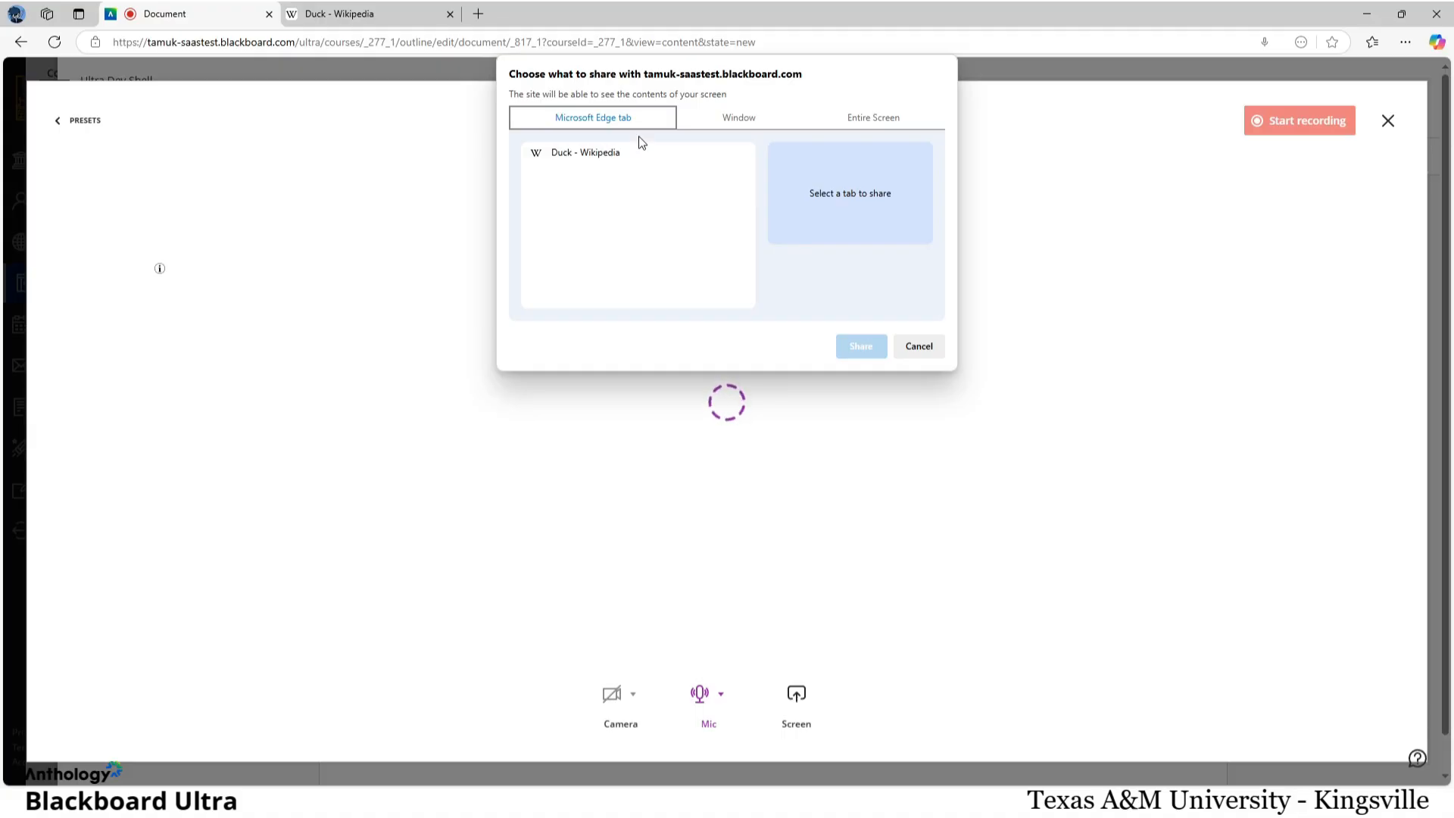
left_click(719, 120)
scroll(829, 276, "down", 1)
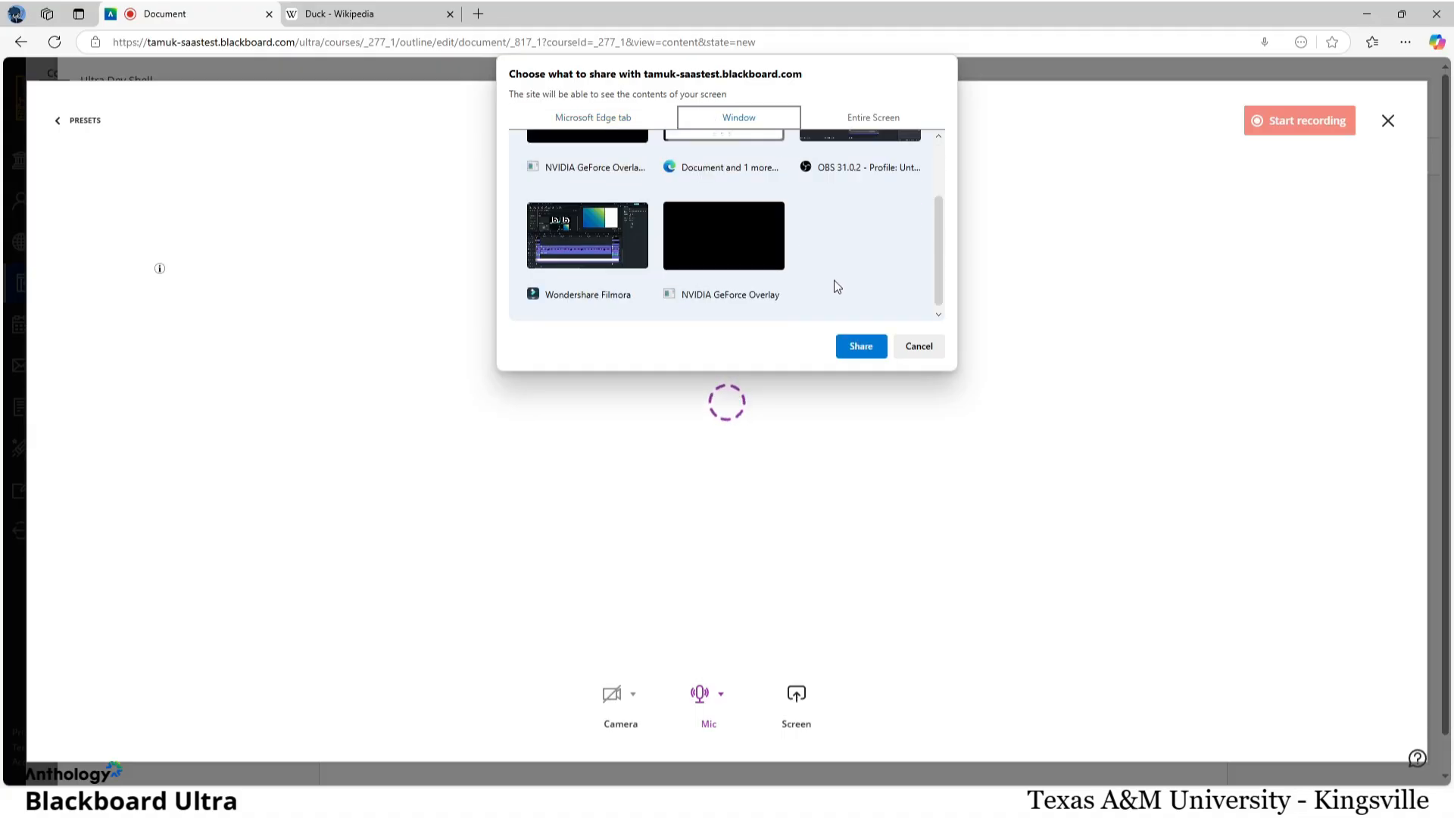
scroll(836, 285, "up", 1)
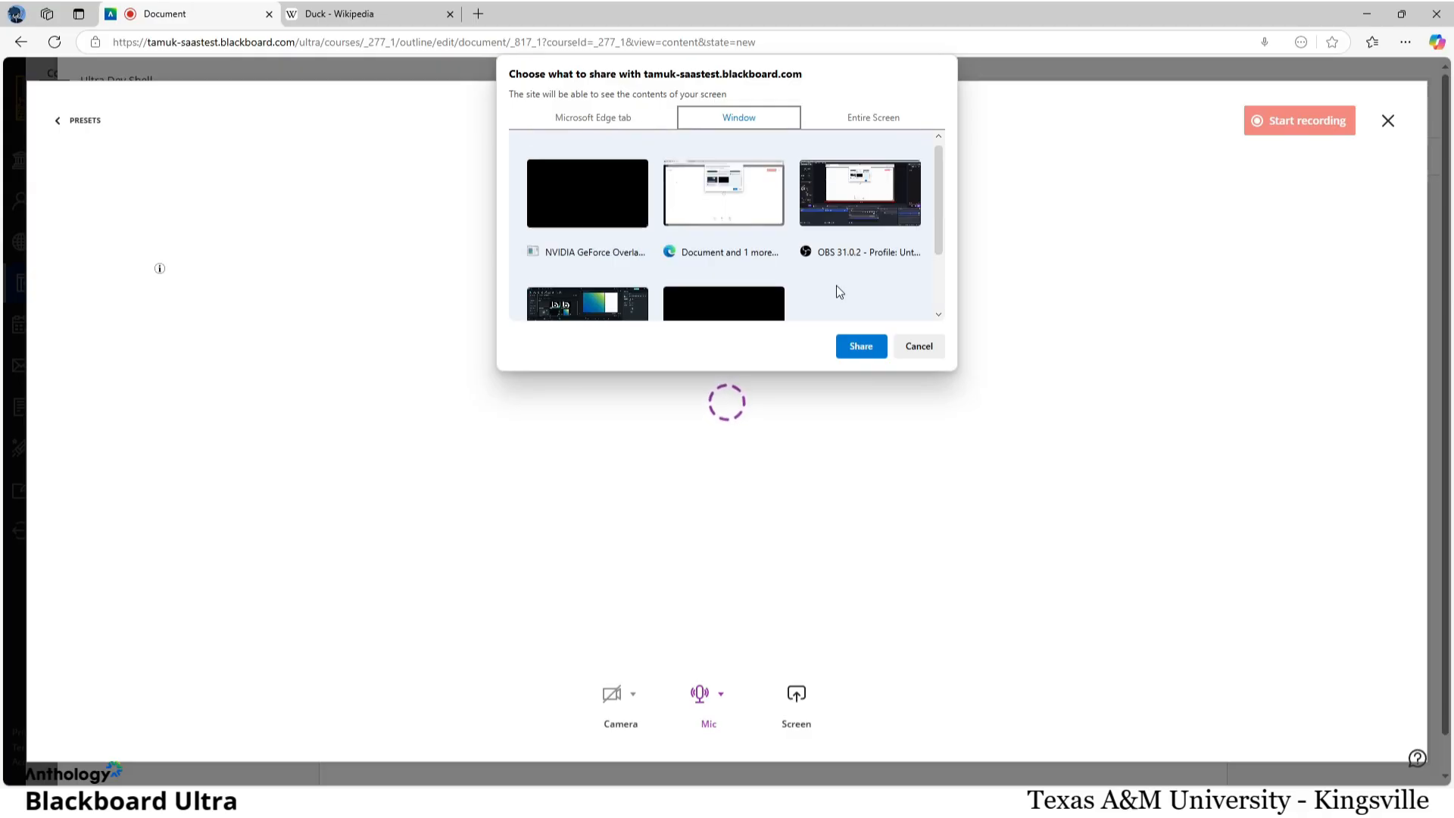
left_click(881, 117)
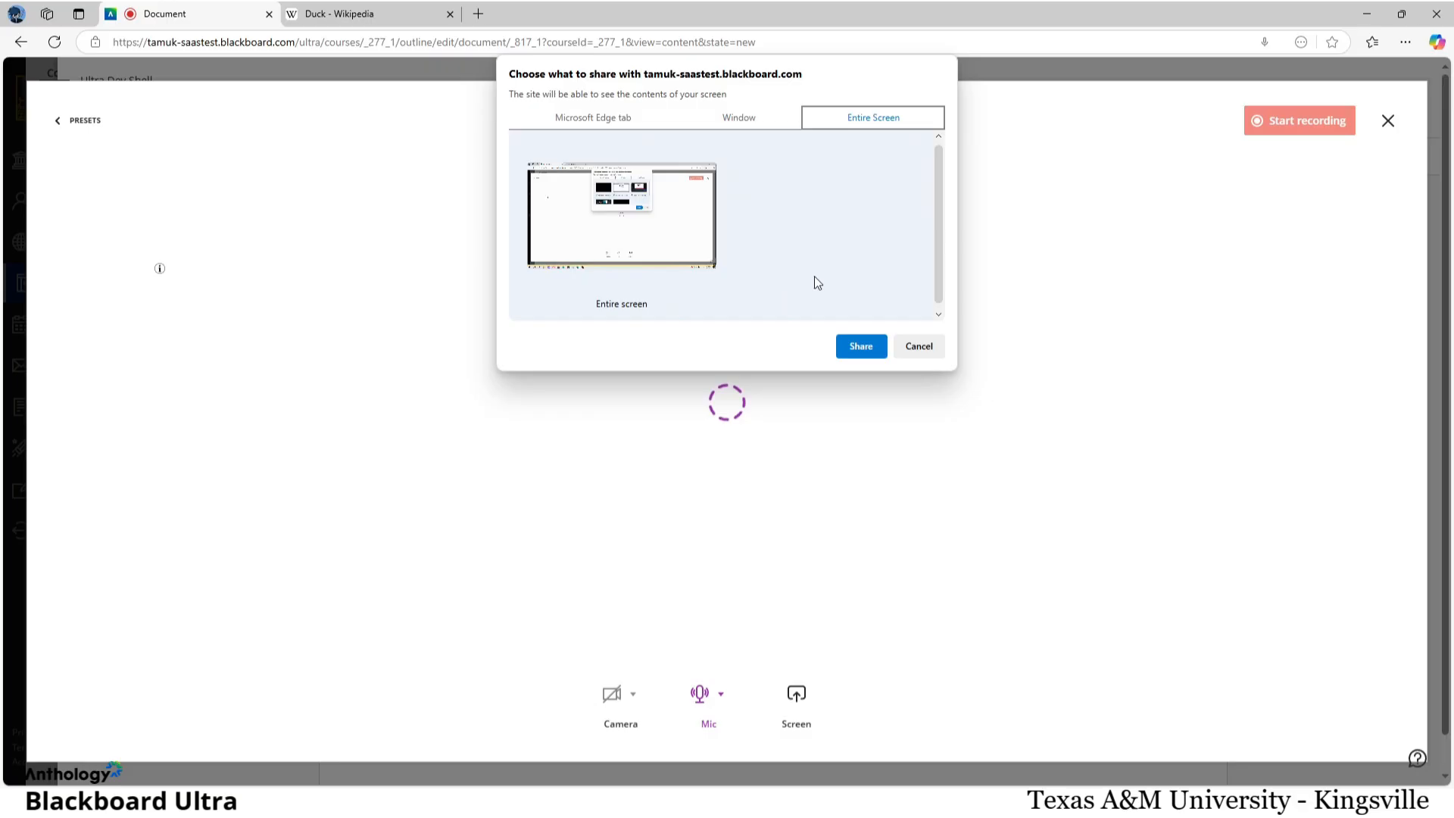
left_click(634, 121)
left_click(636, 154)
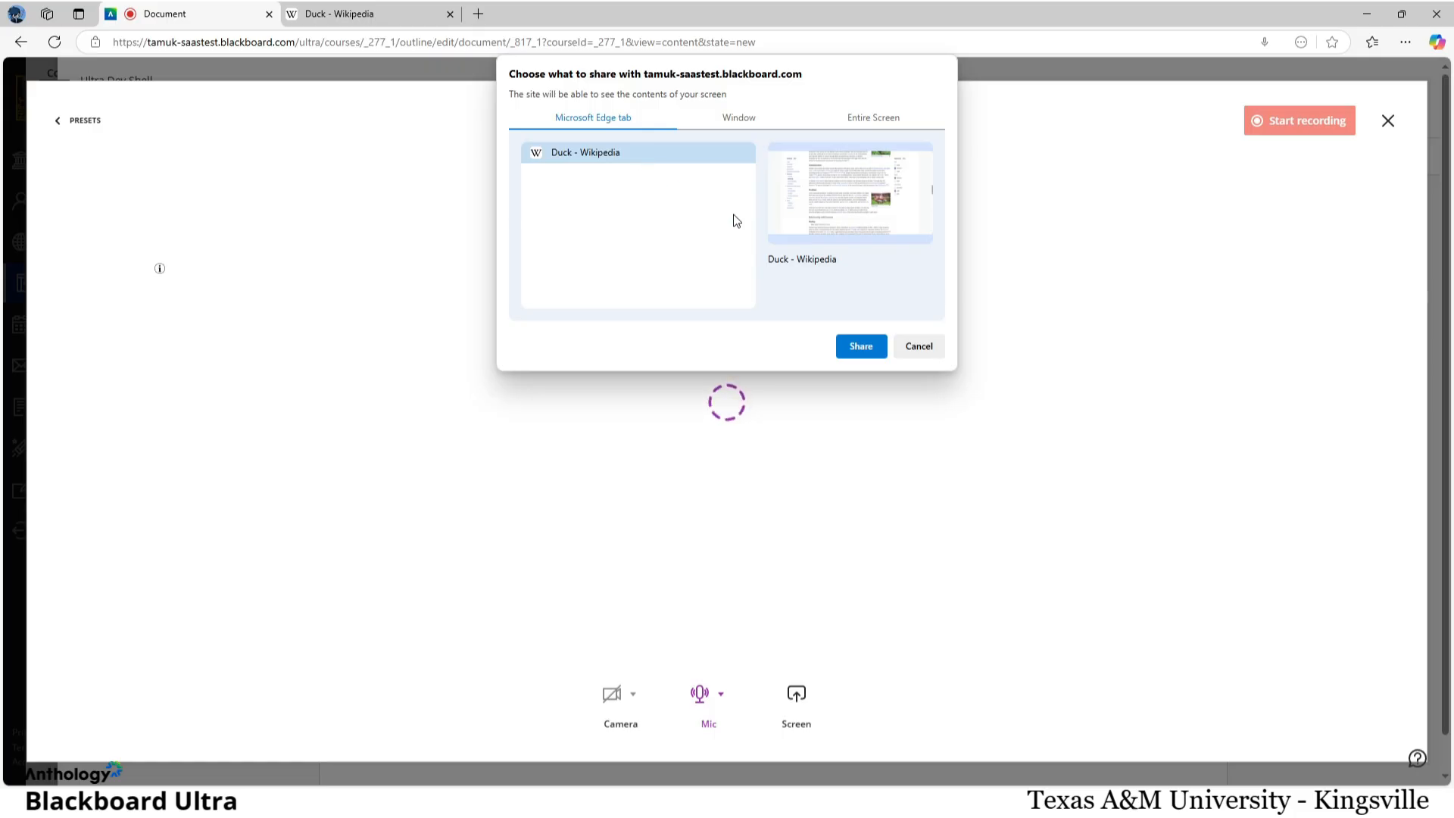
left_click(860, 347)
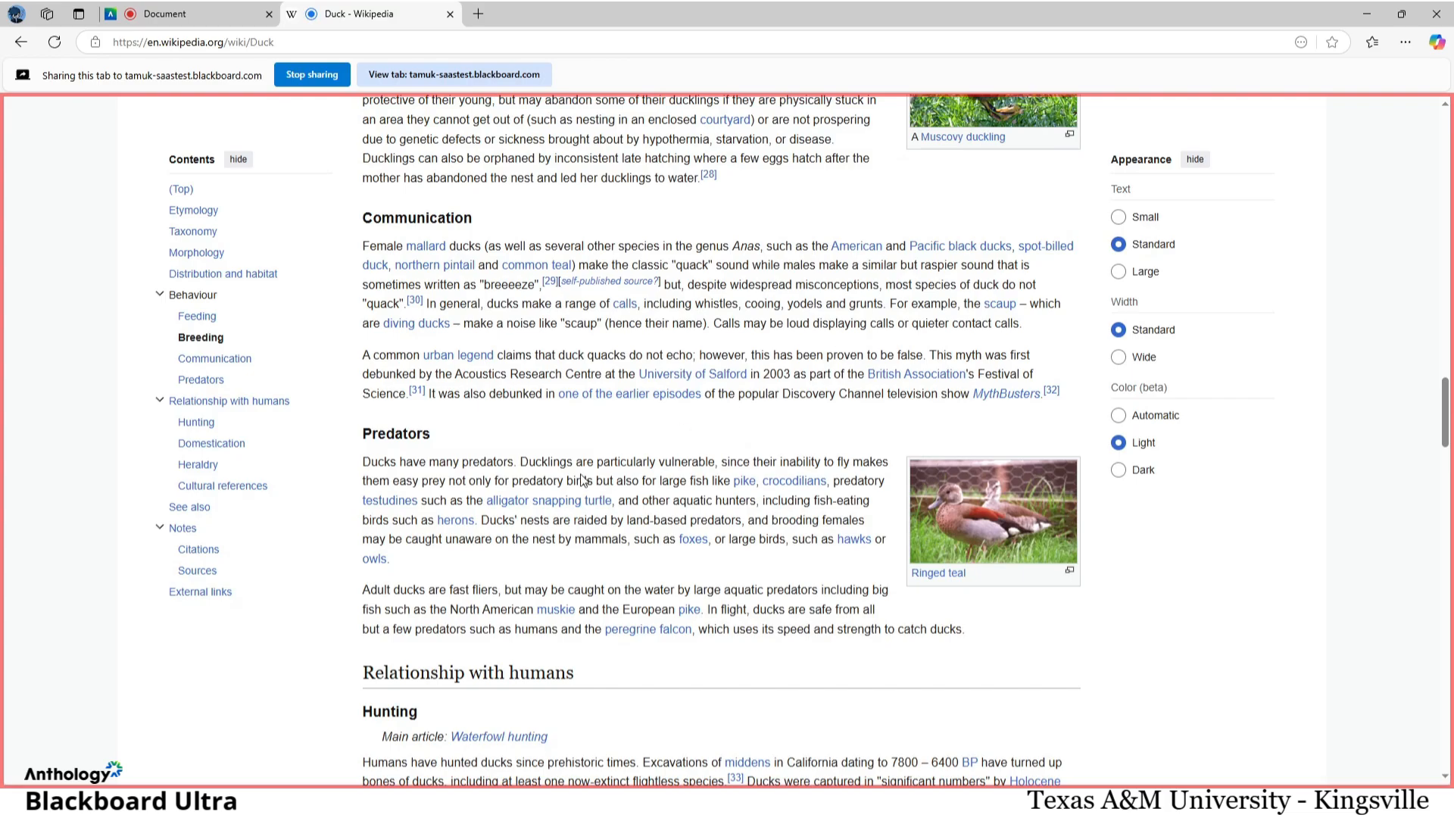
scroll(581, 480, "up", 3)
scroll(579, 477, "down", 3)
left_click(188, 12)
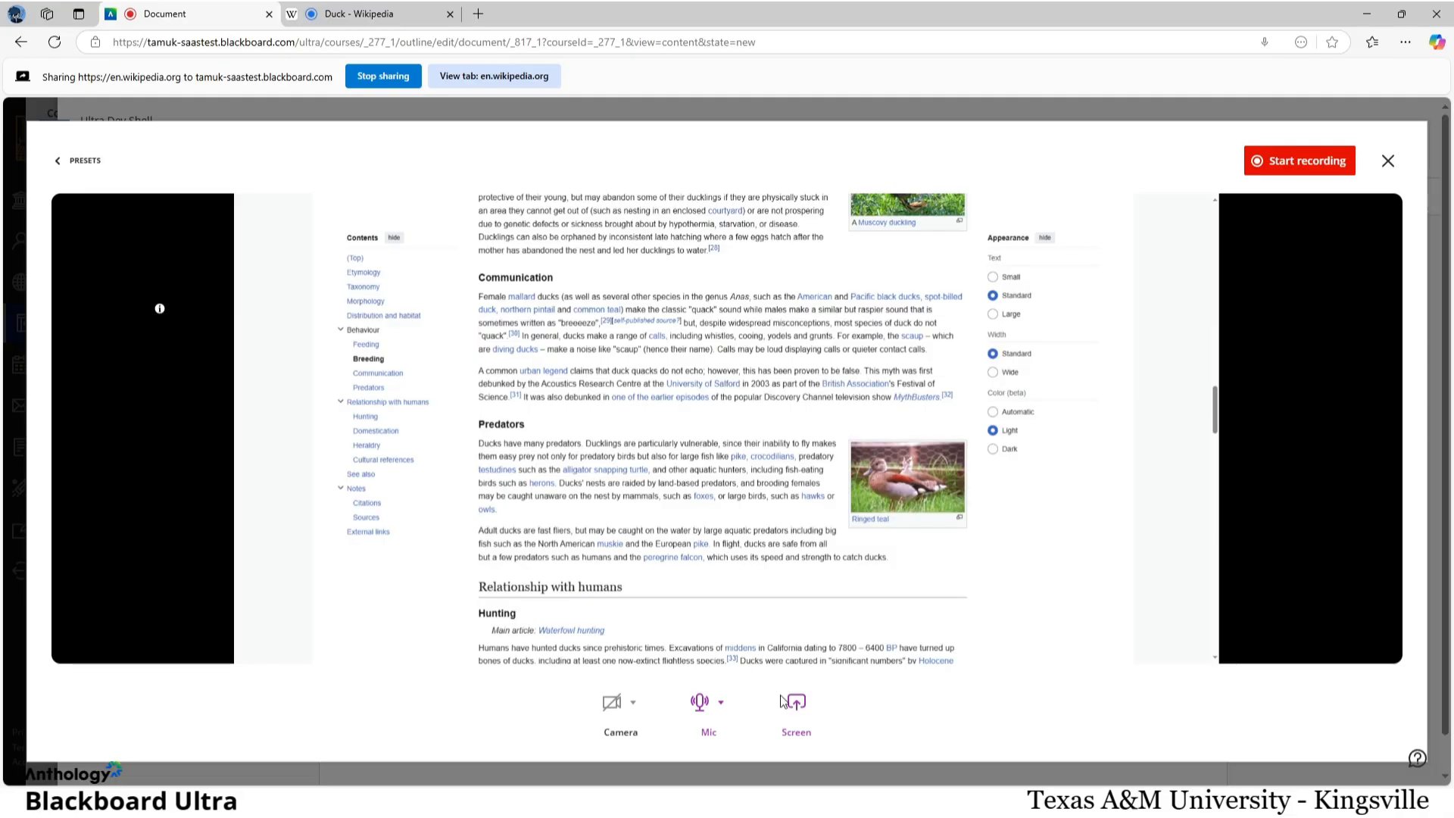
Step: Stop the recorder's screen share and share the Duck - Wikipedia browser tab again
left_click(797, 712)
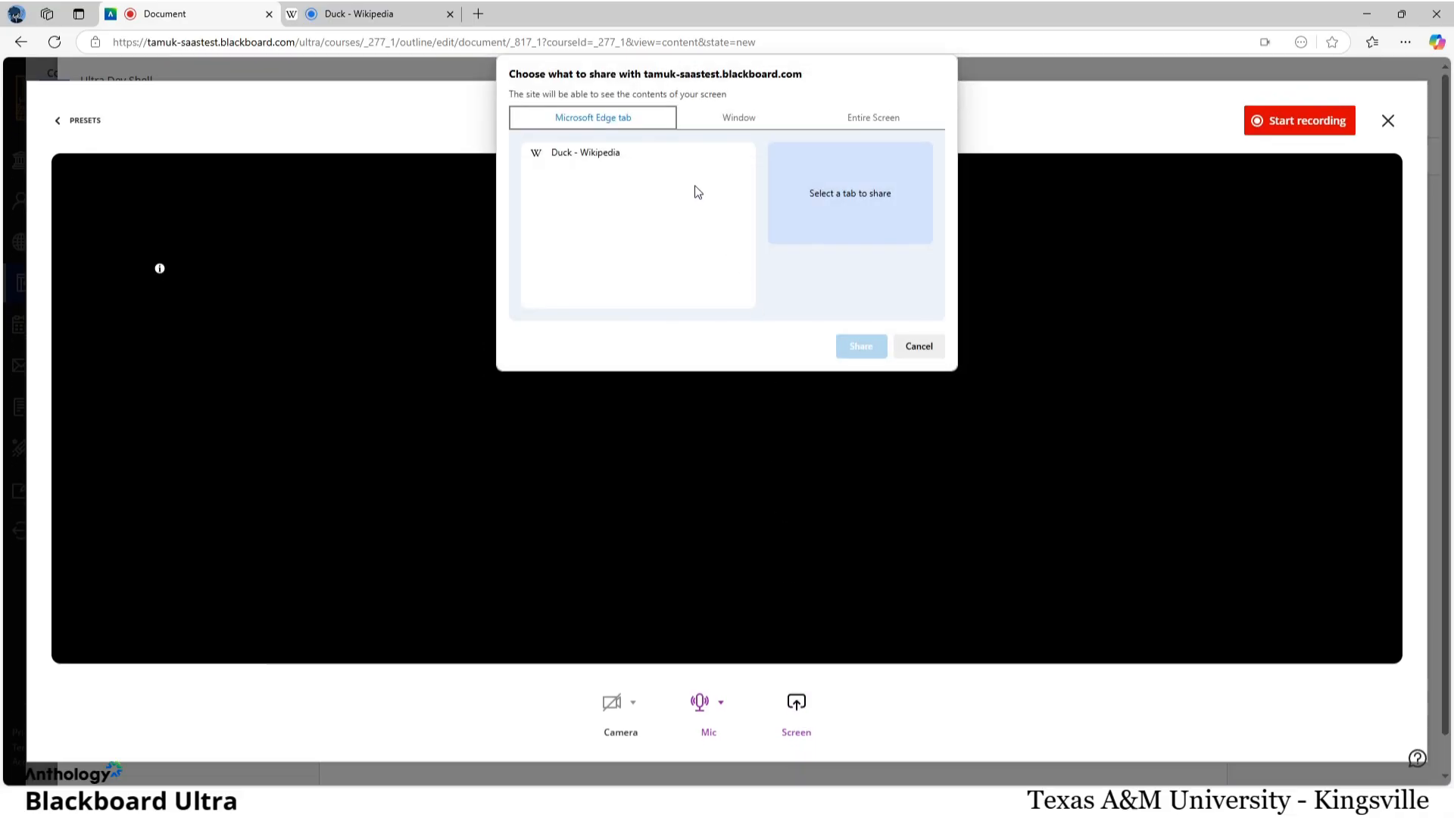
left_click(682, 152)
left_click(860, 346)
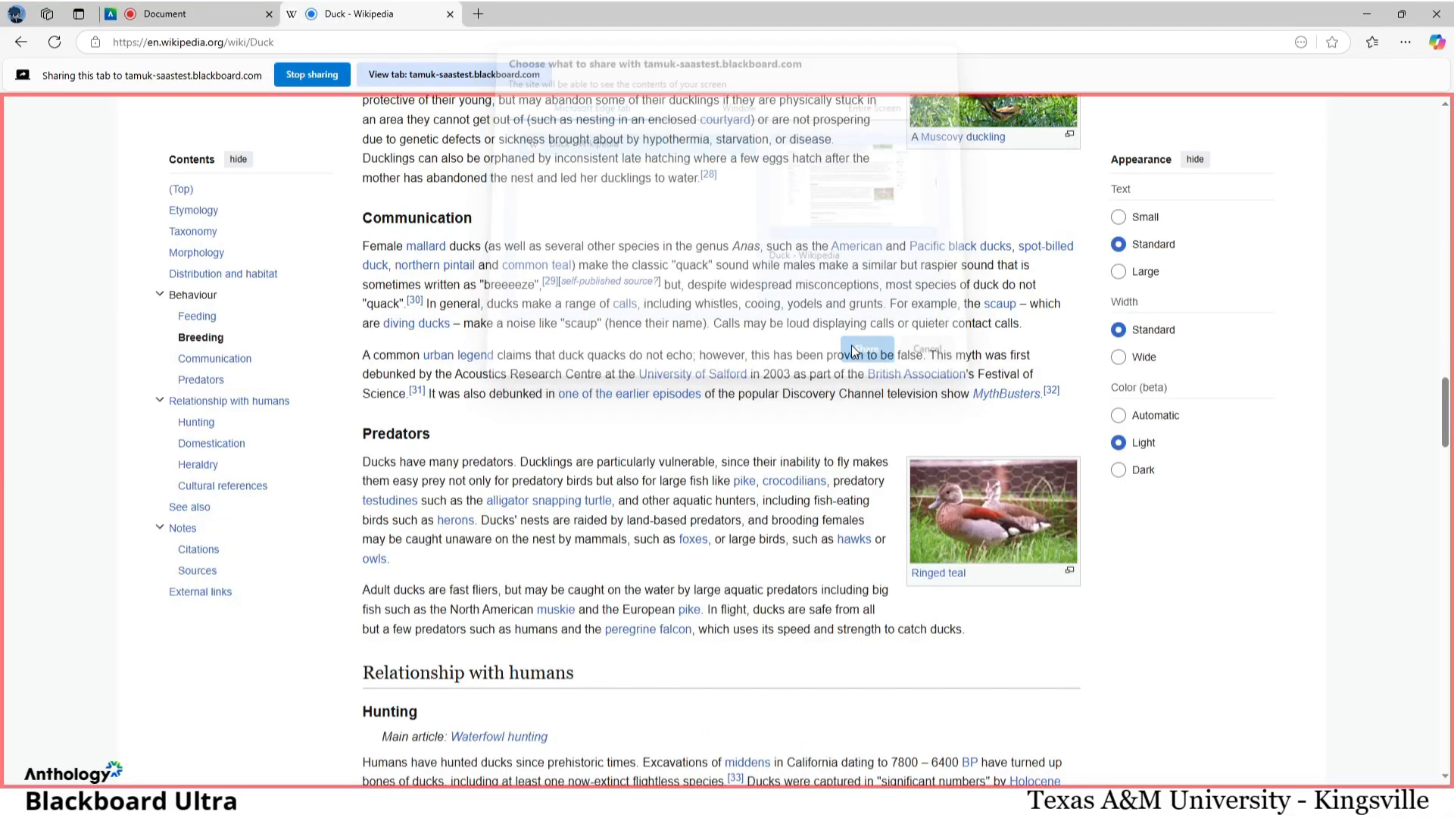
left_click(227, 9)
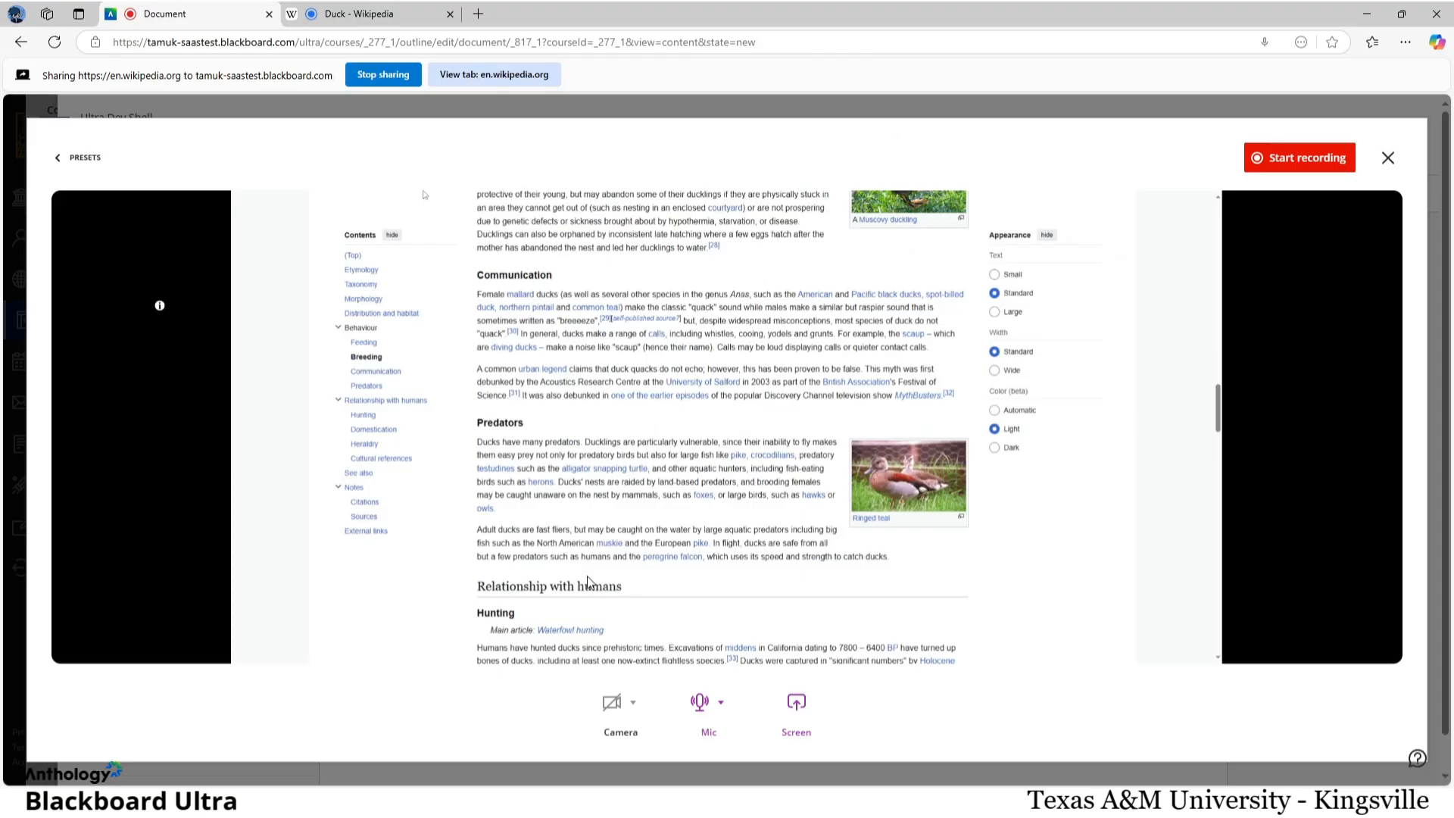
Step: Turn the microphone on, review its input sources, and record about 6 seconds of the shared Wikipedia tab
left_click(702, 721)
left_click(721, 705)
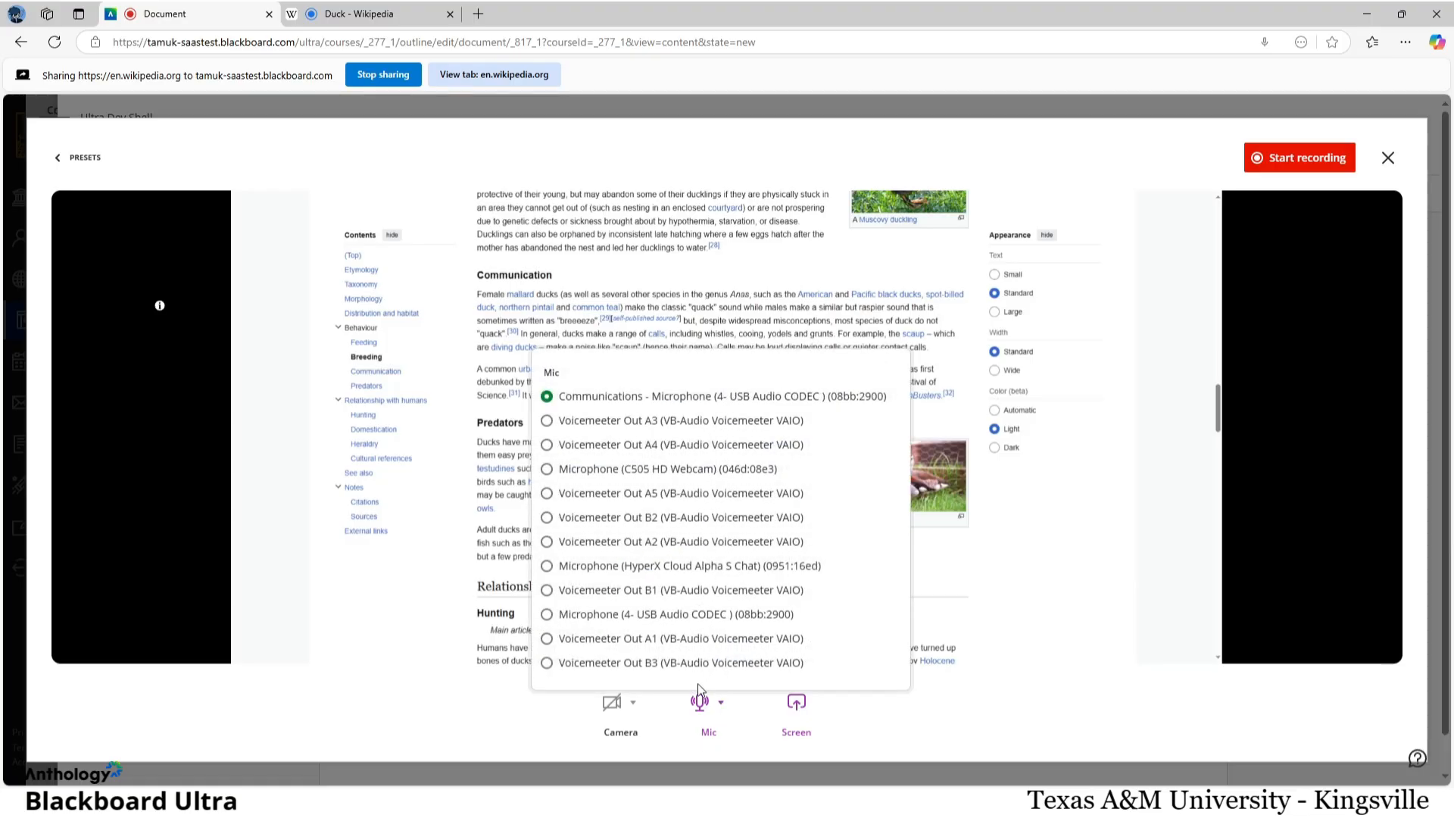
left_click(718, 721)
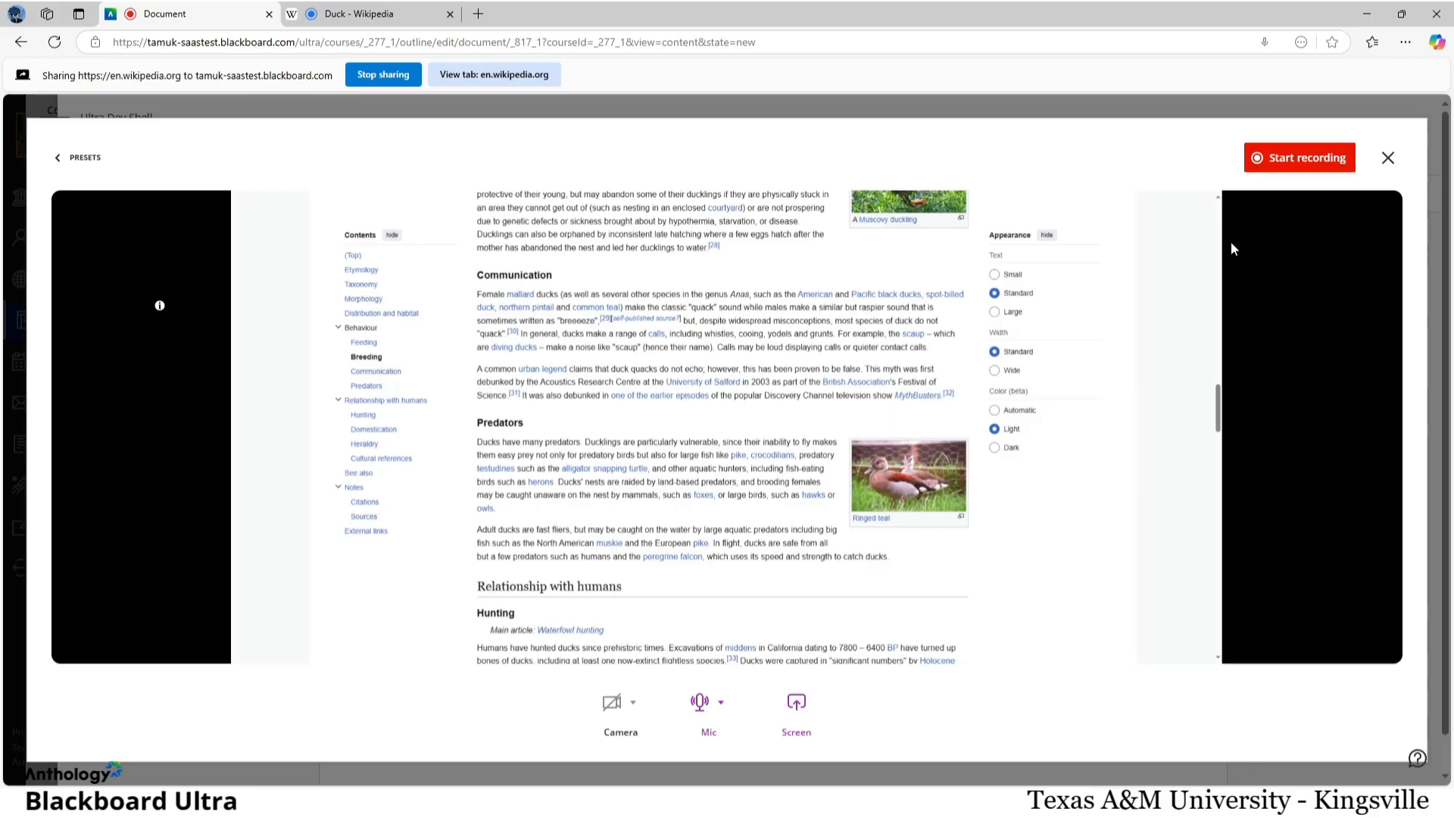
left_click(1287, 162)
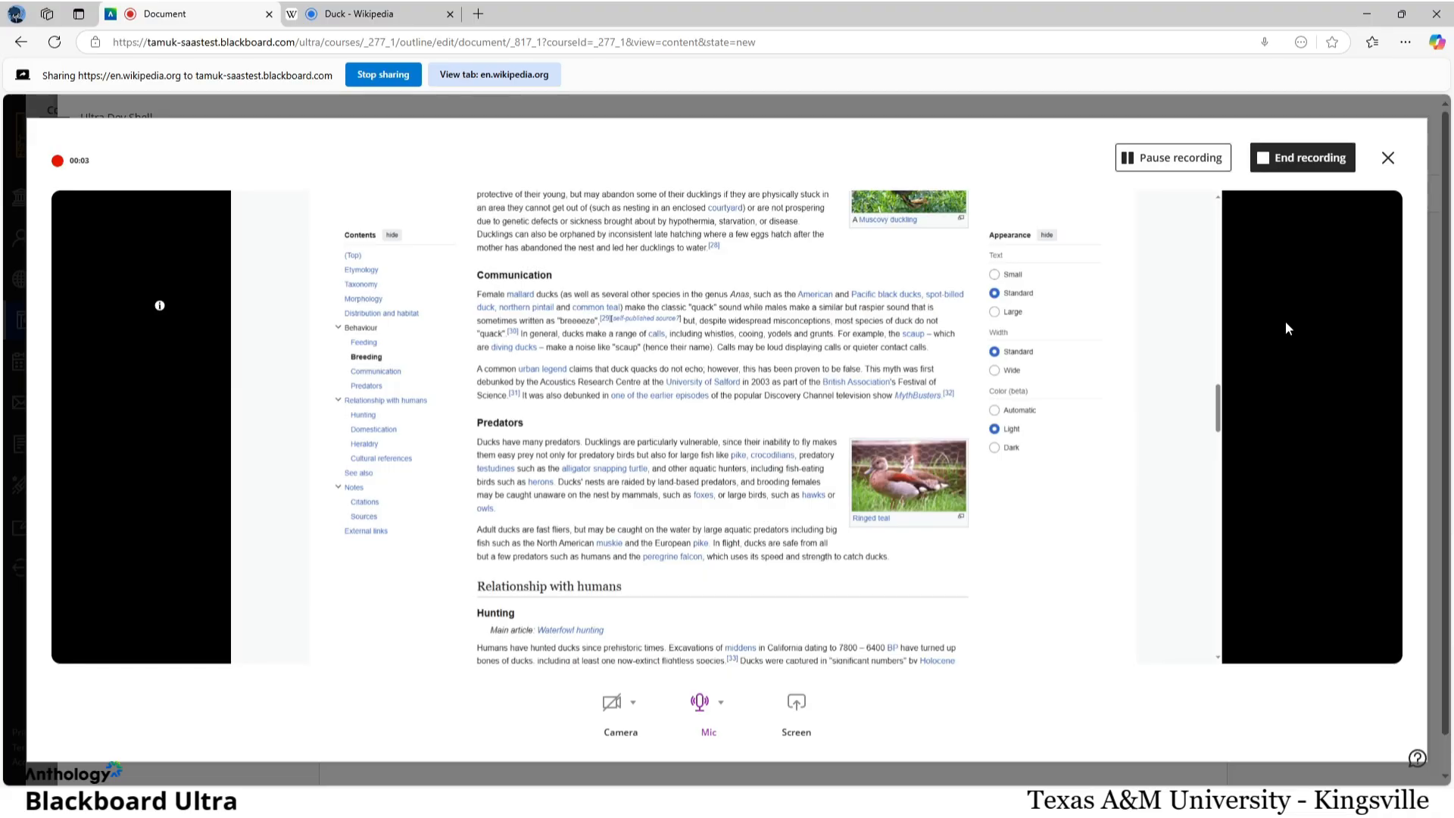
left_click(1314, 157)
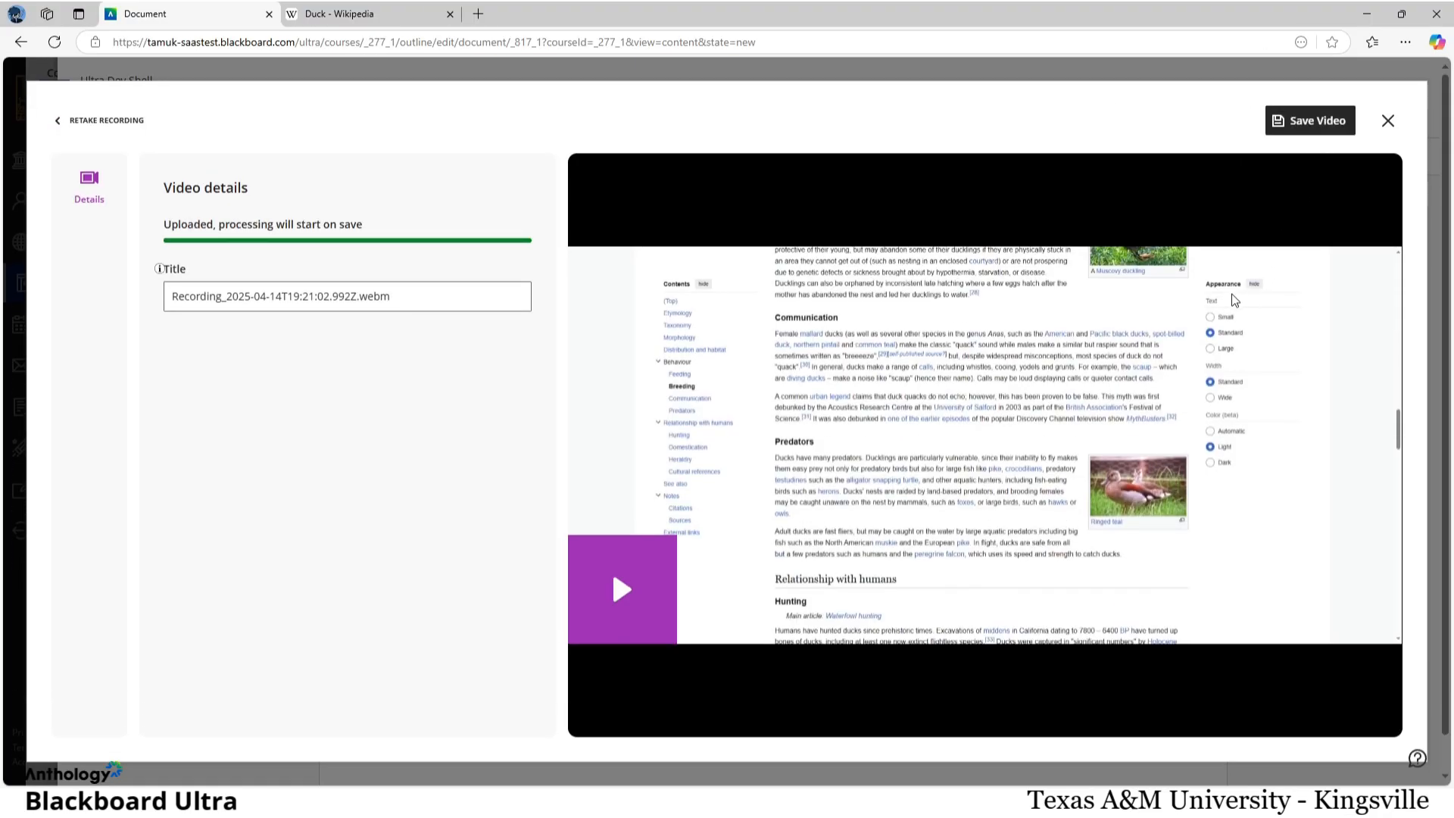
Step: Title the recording duck_testing.webm, preview its playback and save the video into the document
left_click_drag(358, 299, 170, 300)
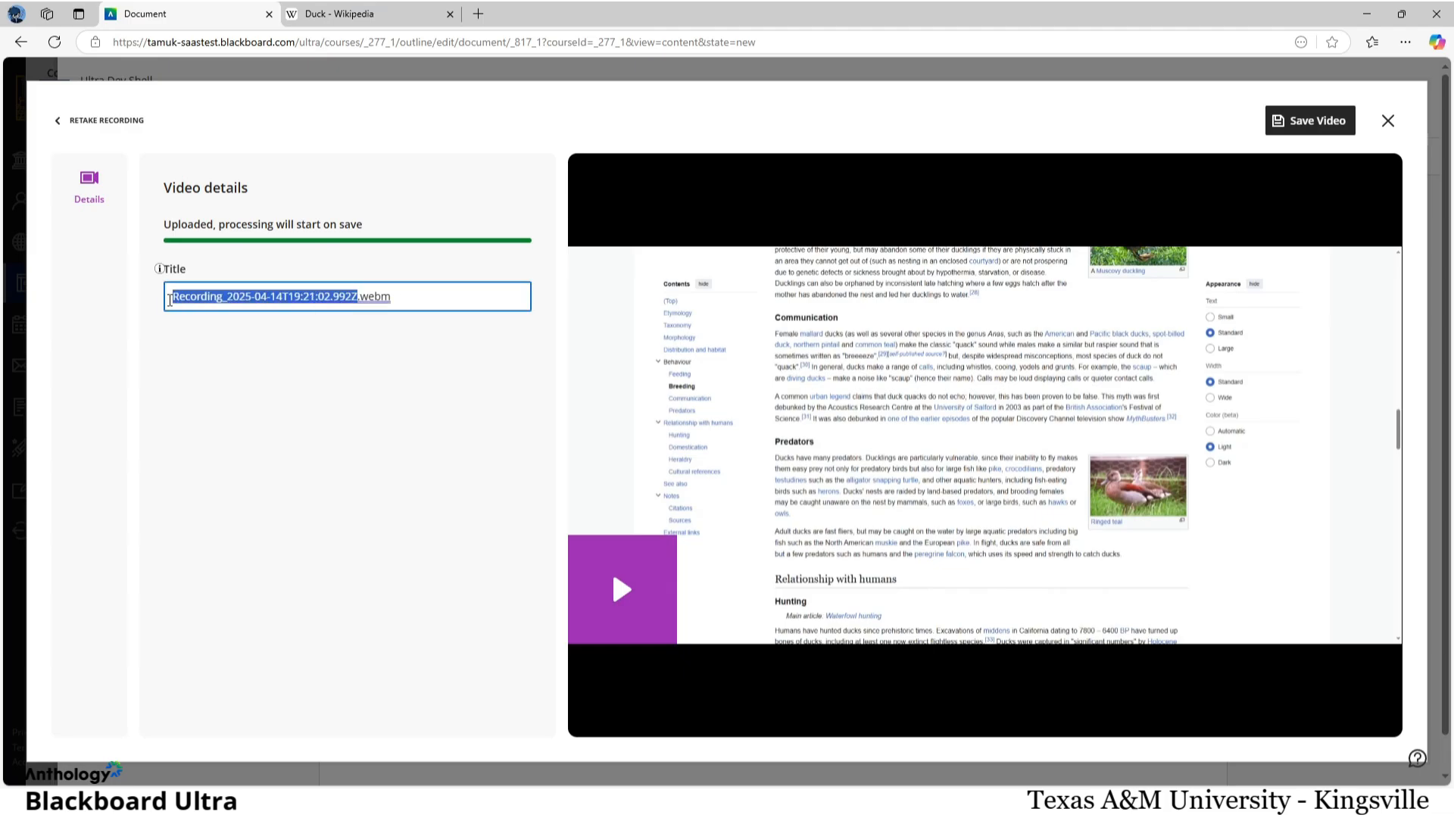
type("duck_testing")
left_click(344, 396)
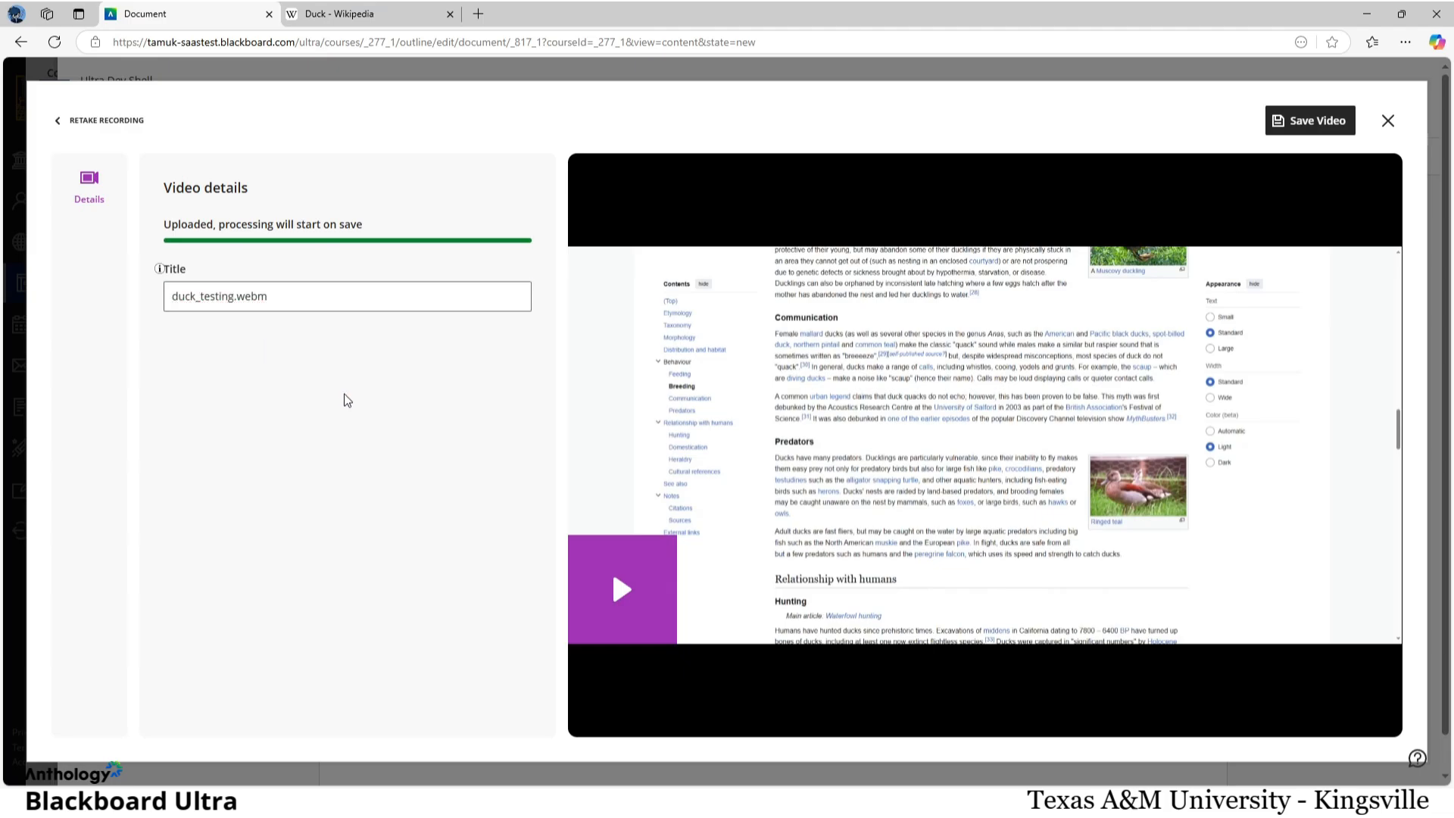
left_click(619, 589)
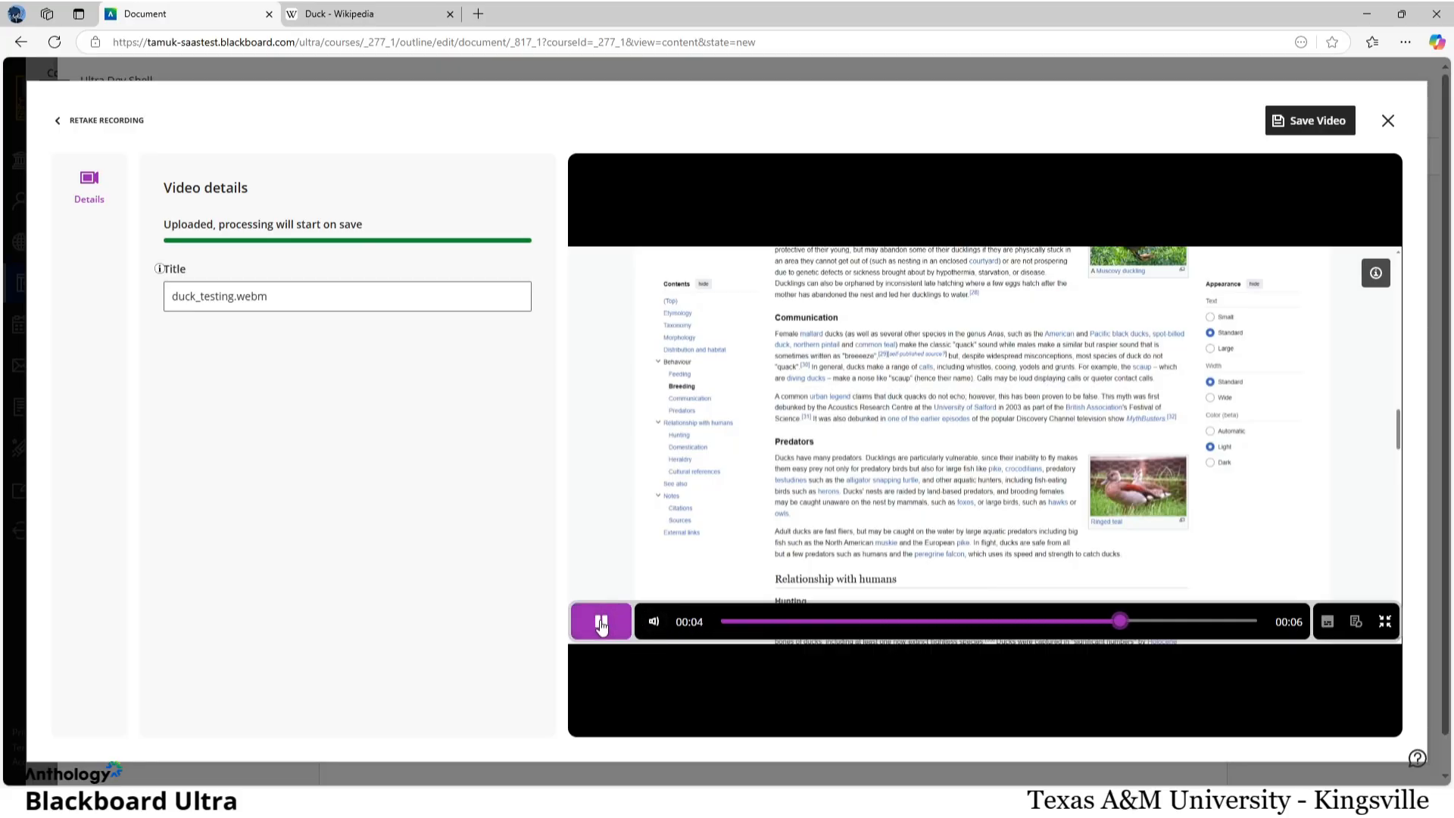
left_click(1337, 123)
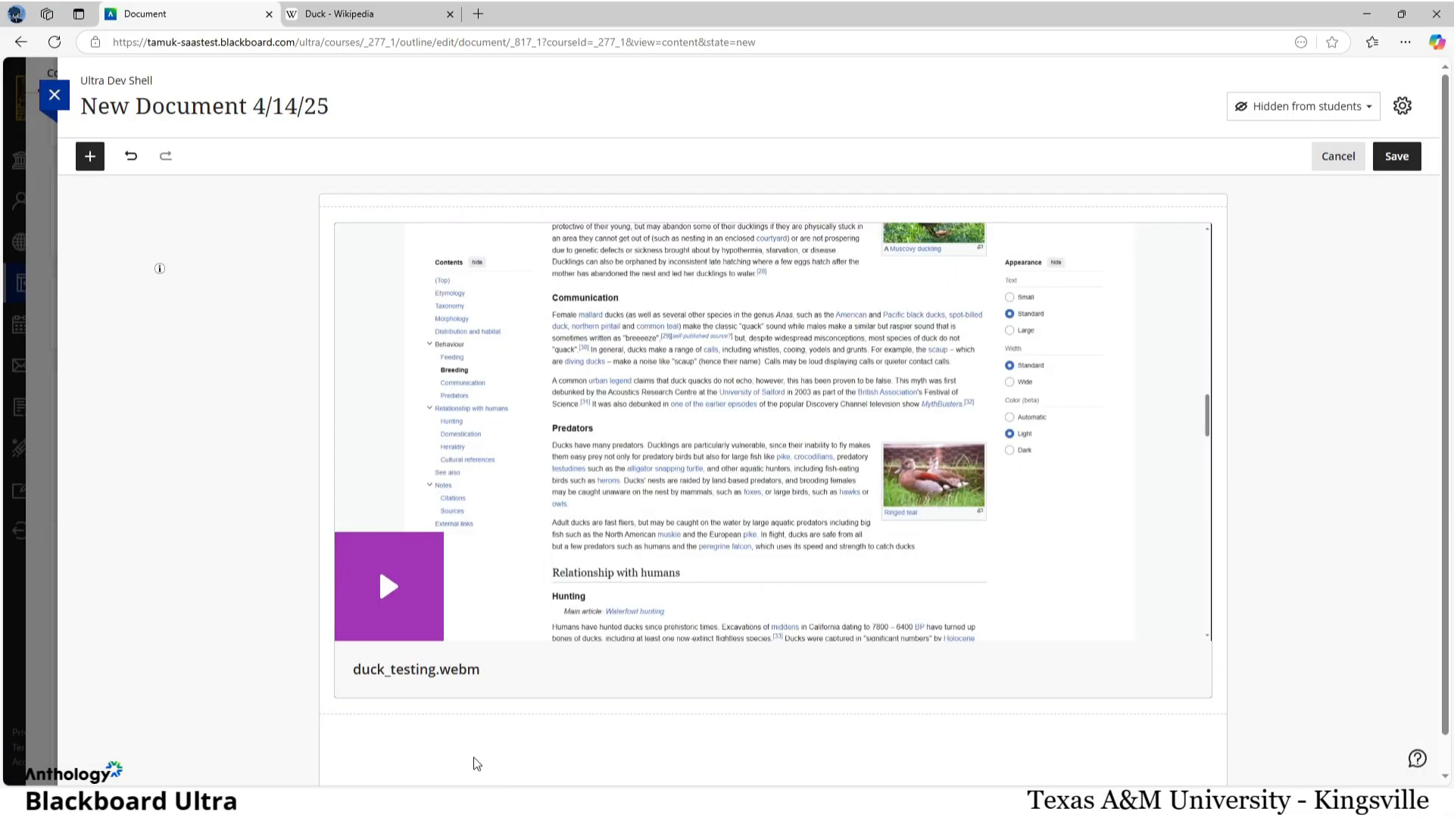
Step: Open the duck_testing.webm block for editing and the Video Content item's settings, and view the duck_testing.webm analytics
mouse_move(558, 661)
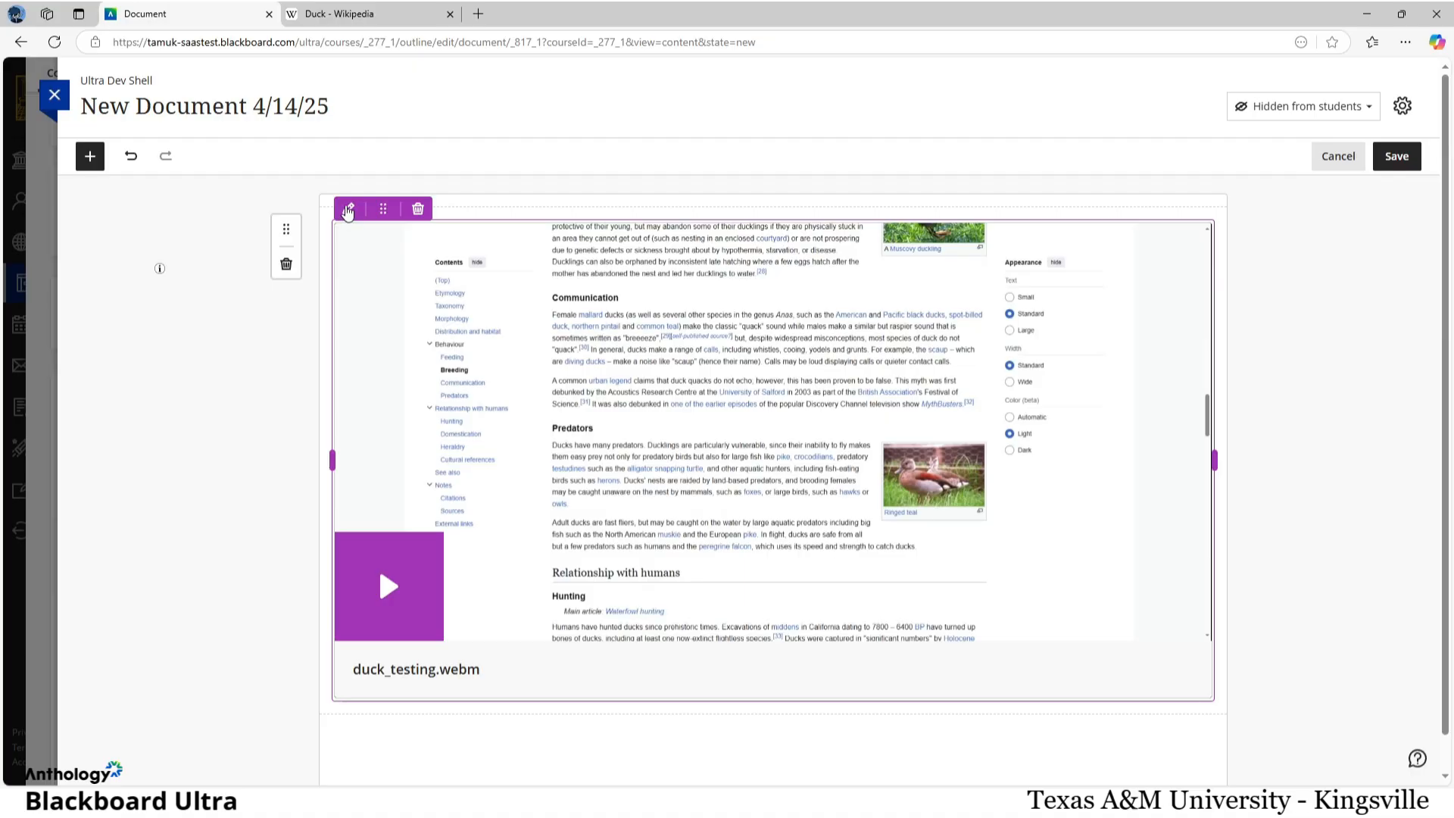
left_click(347, 210)
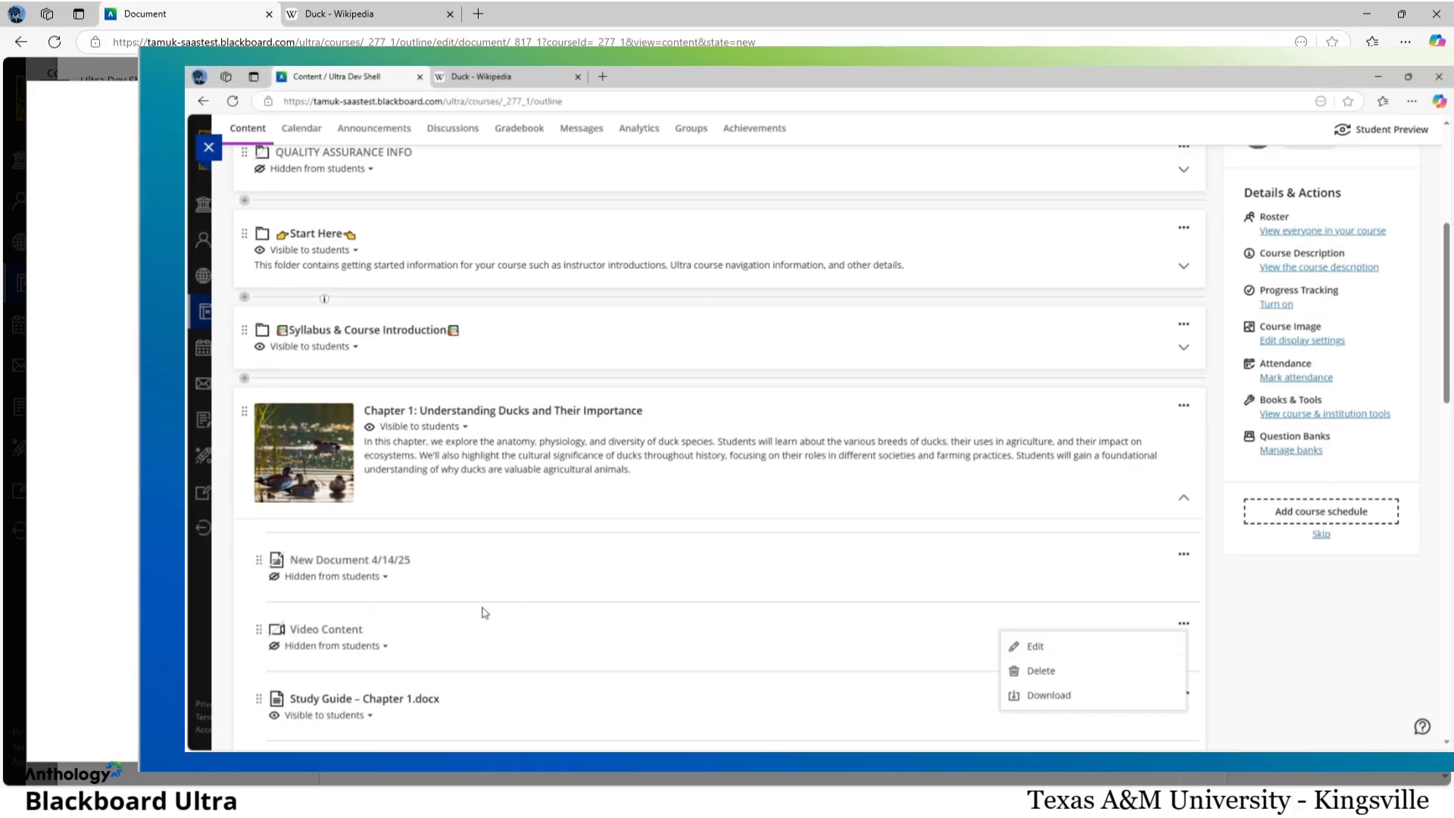
left_click(354, 629)
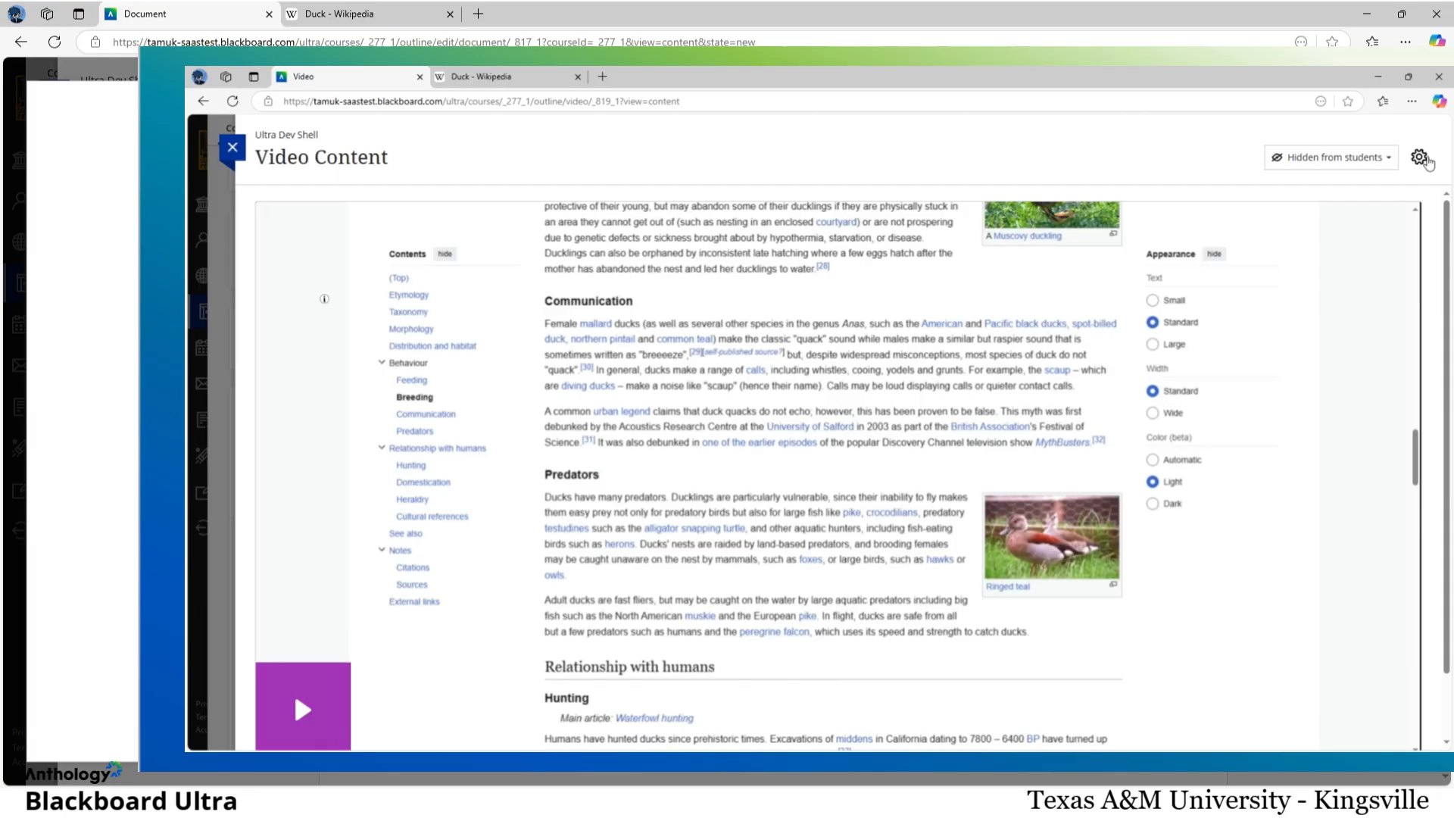
left_click(1422, 159)
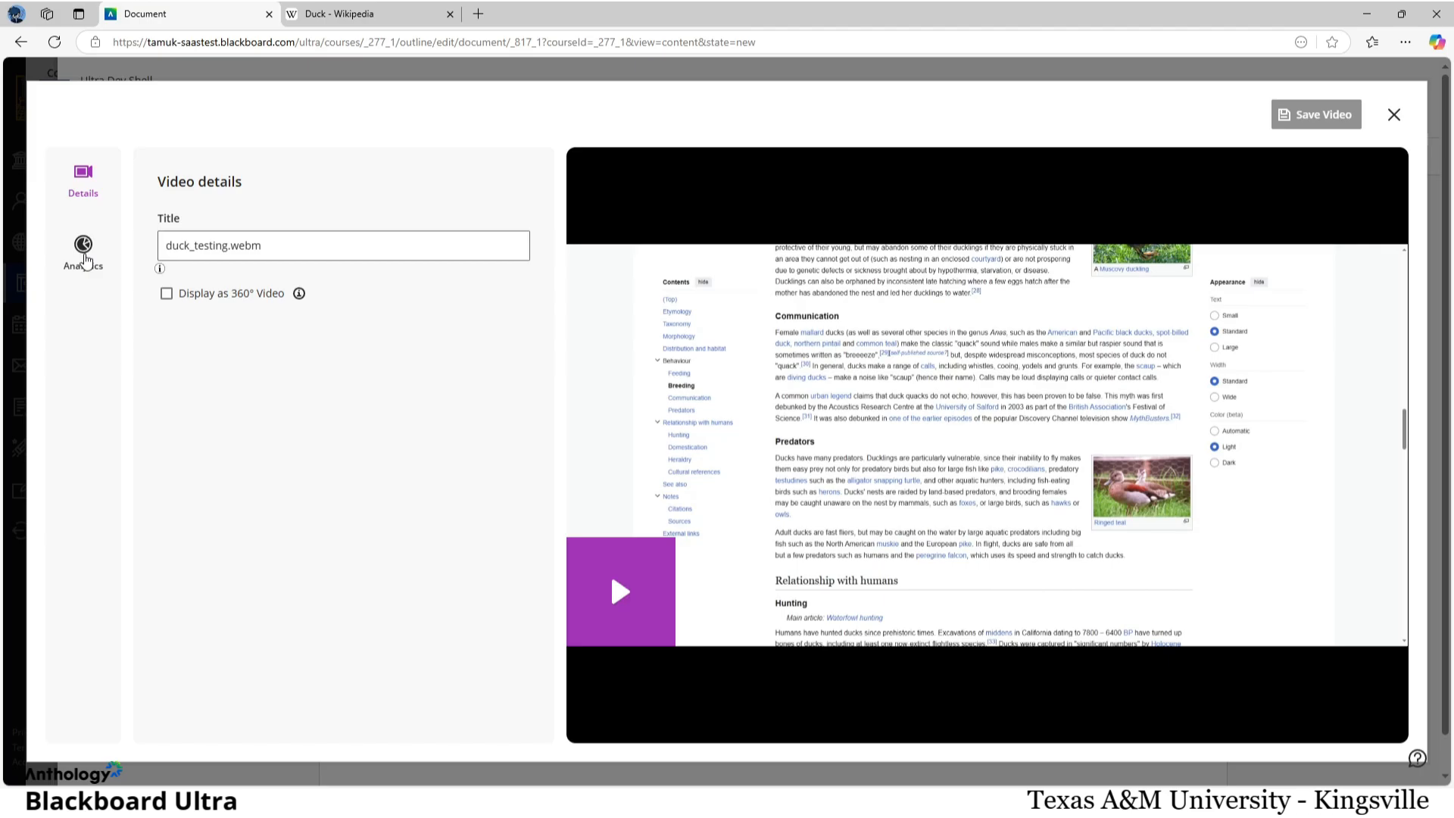
left_click(85, 257)
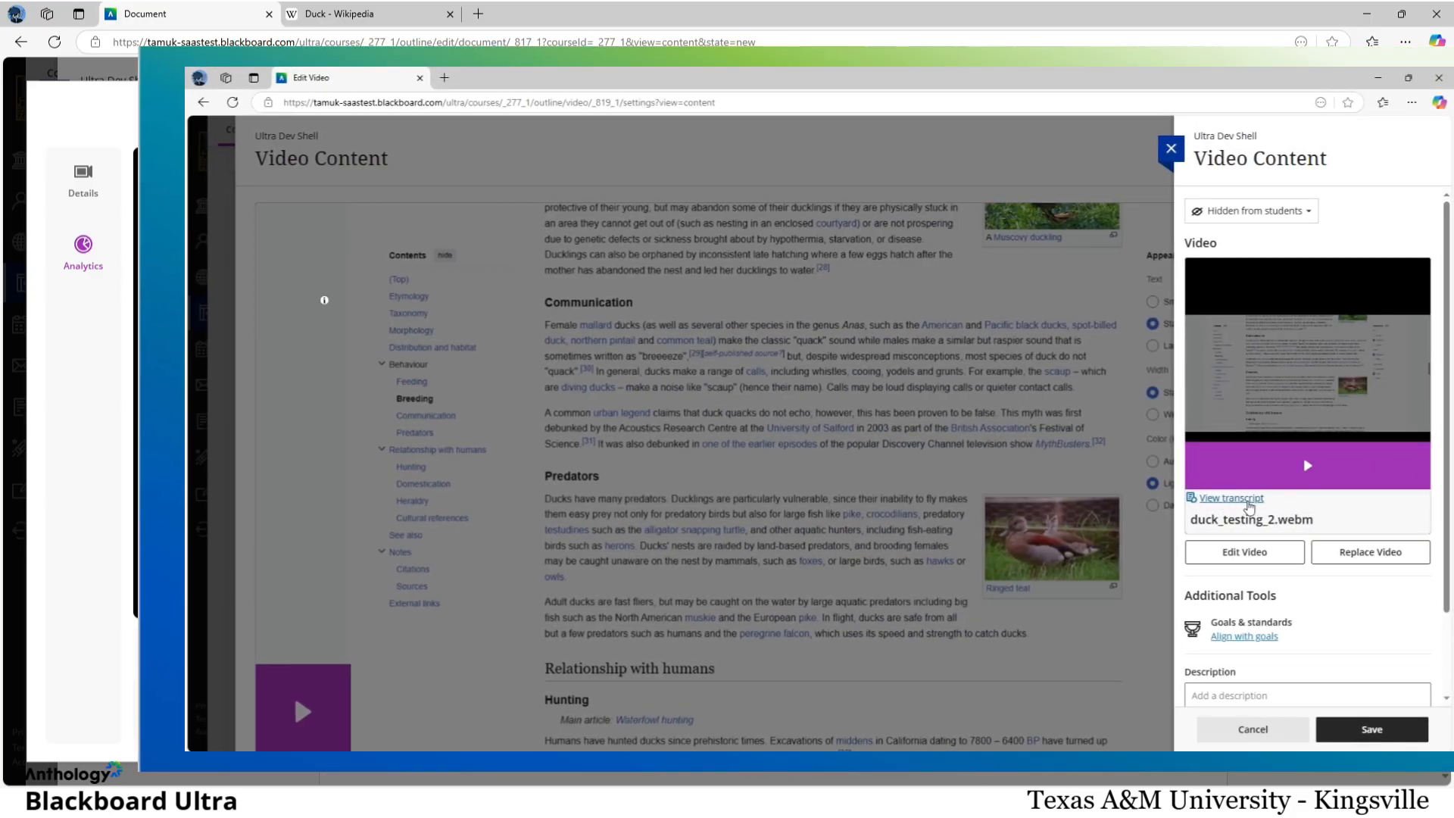
Step: Open the transcript of the Video Content item's duck_testing_2.webm video and check it against the captions during playback
left_click(1257, 564)
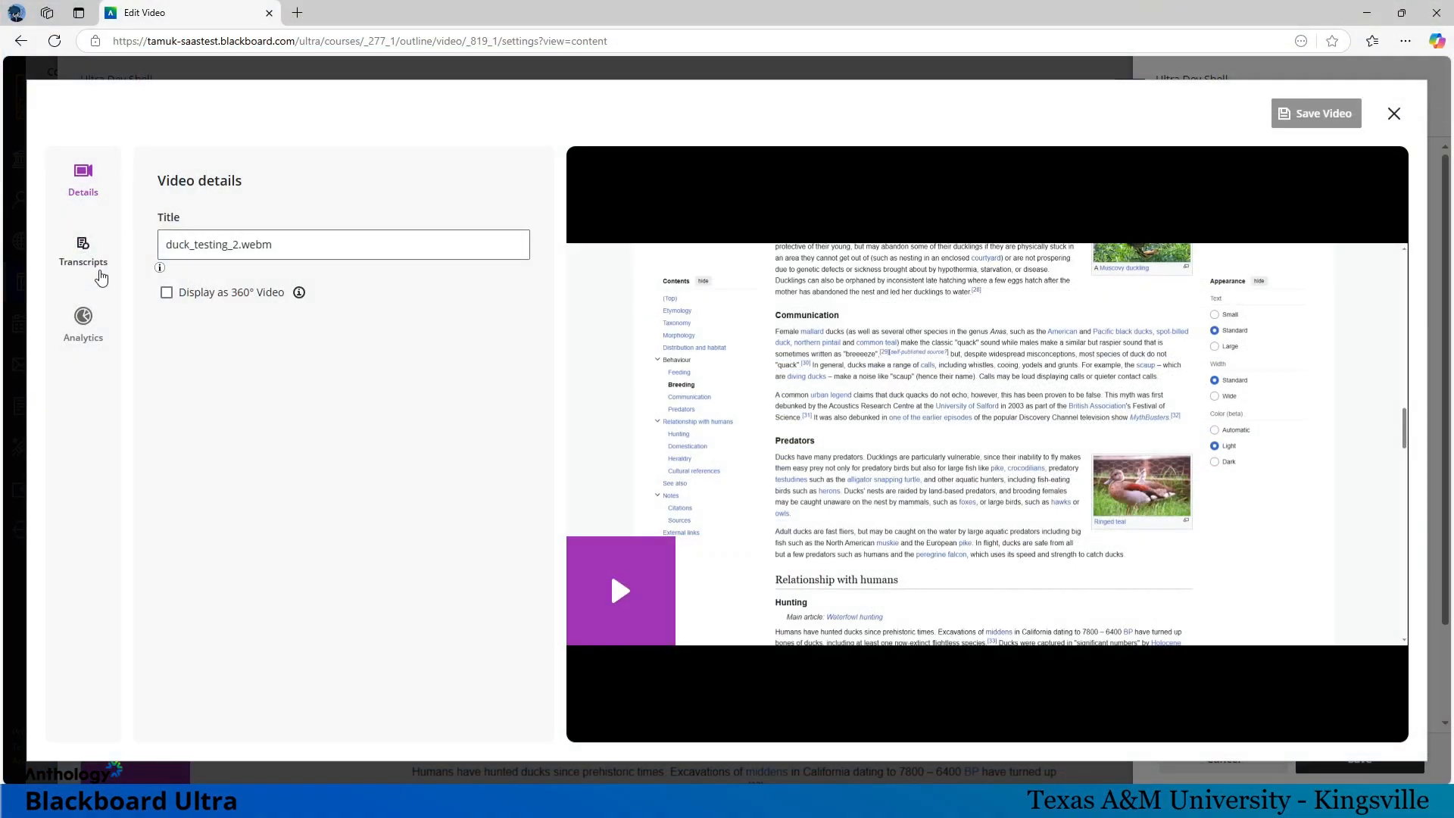
left_click(257, 285)
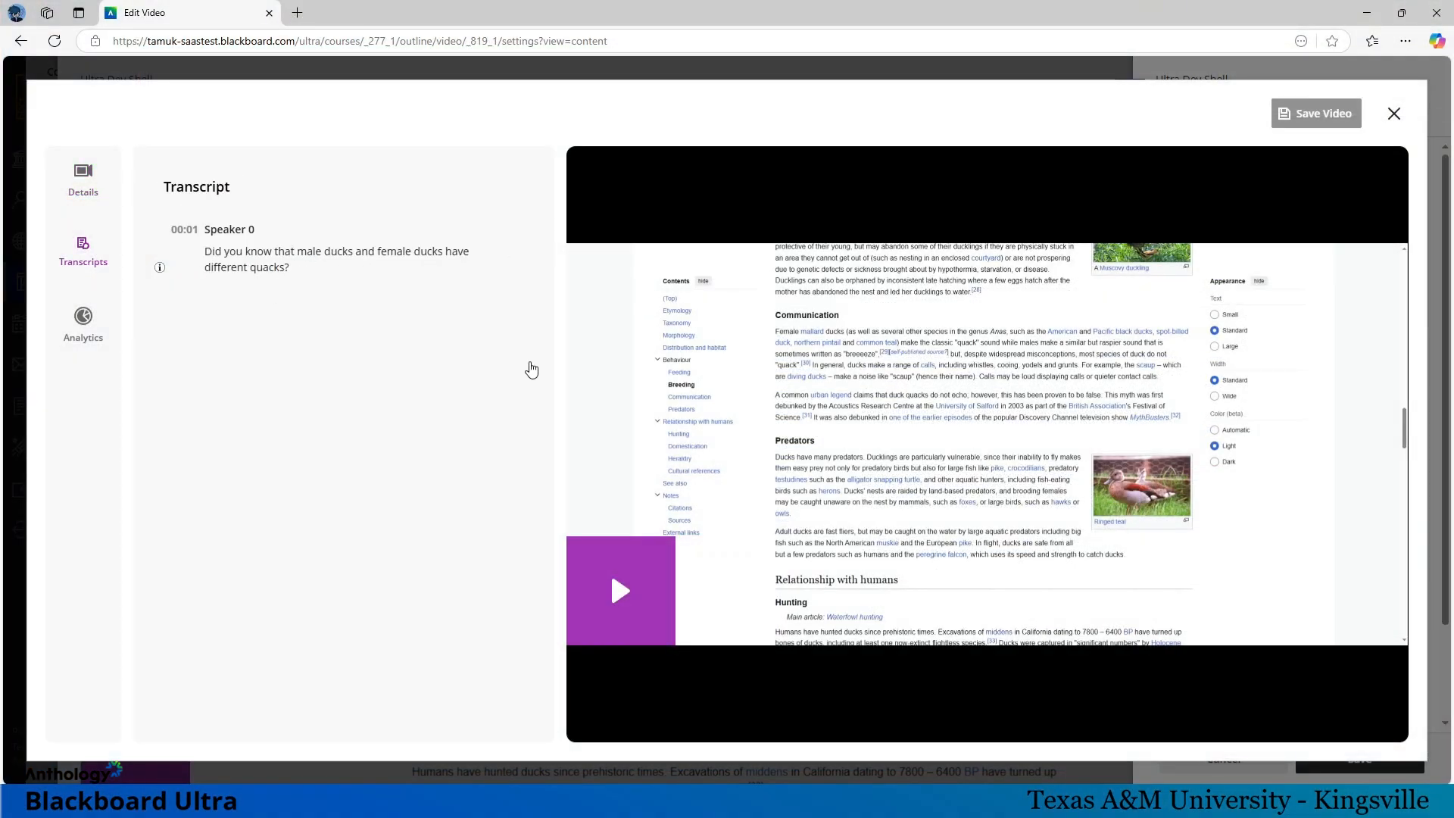
left_click(642, 585)
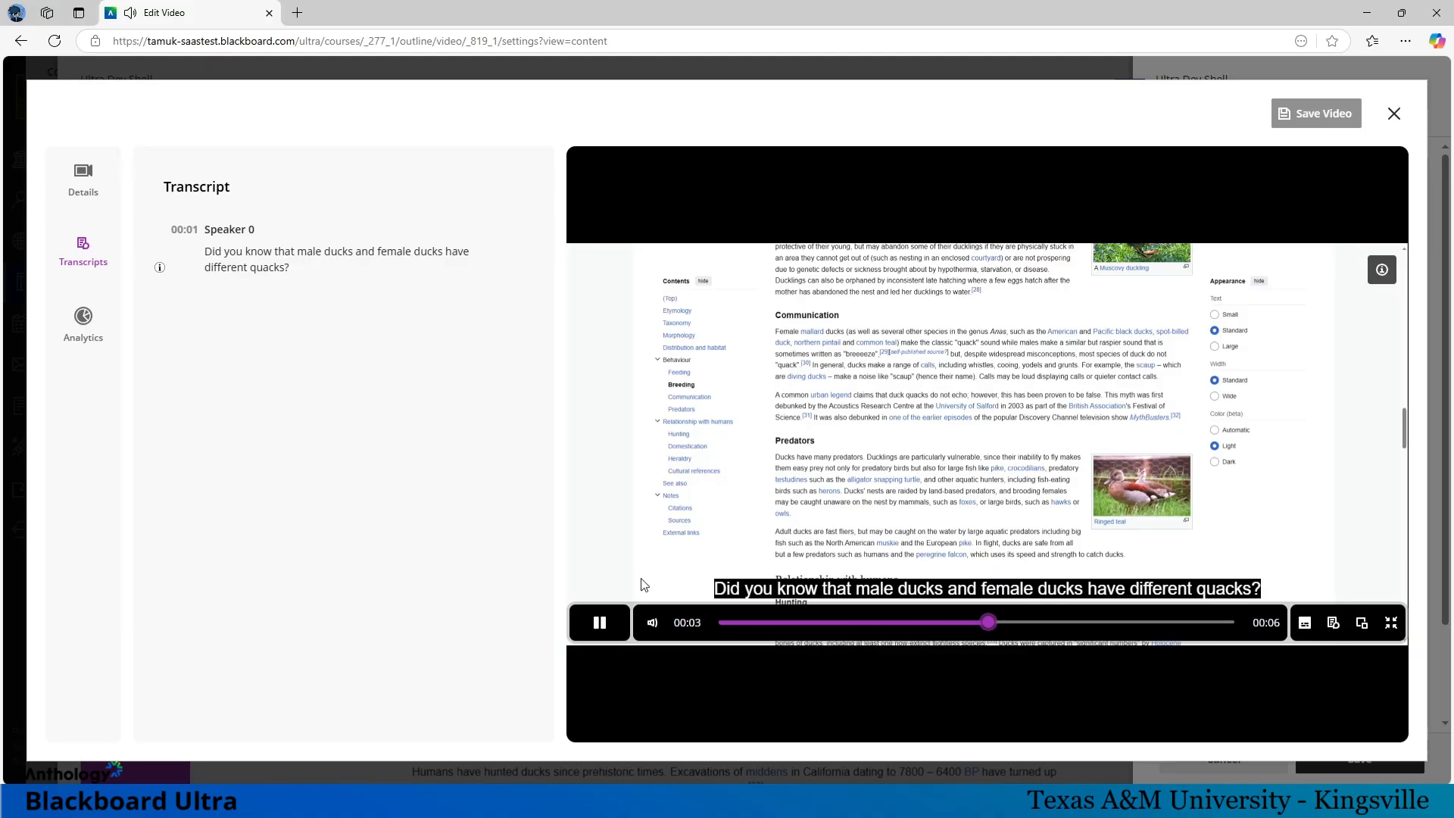
left_click(608, 627)
Step: Change the Speaker 0 transcript line to "Did you know that ducks have different quacks?" and save the video
left_click(502, 256)
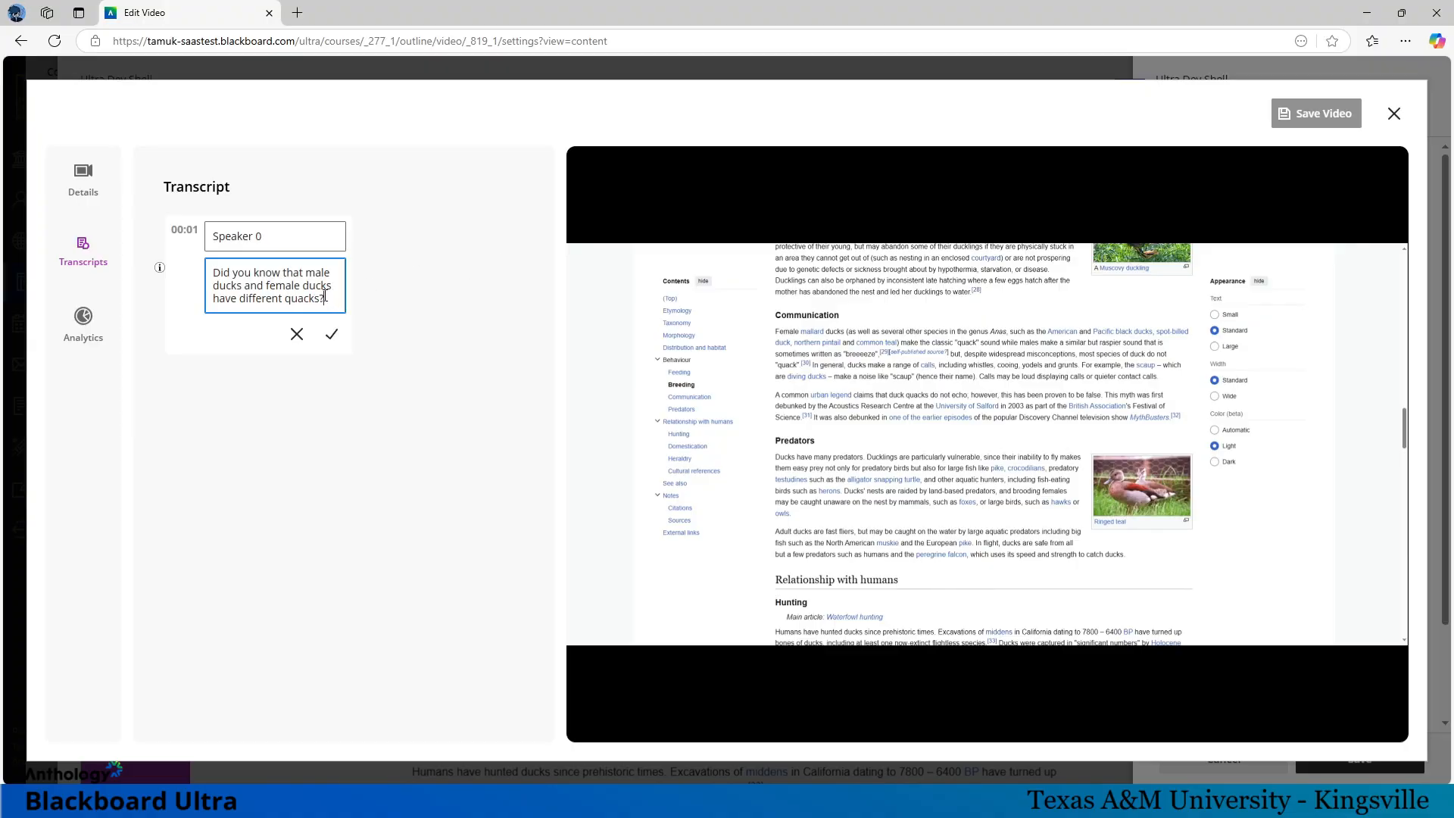
left_click_drag(307, 272, 328, 297)
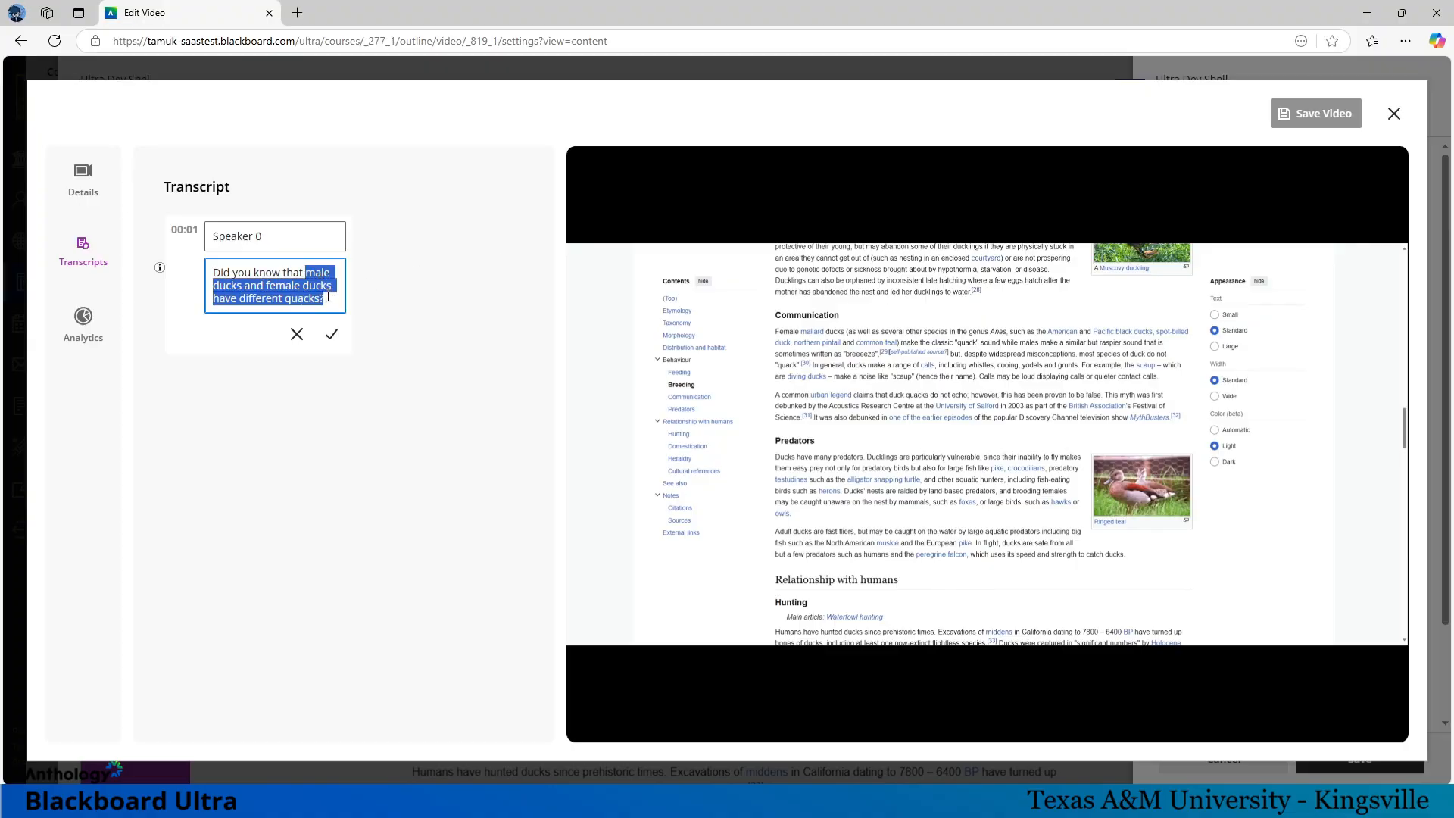
type("ducks have")
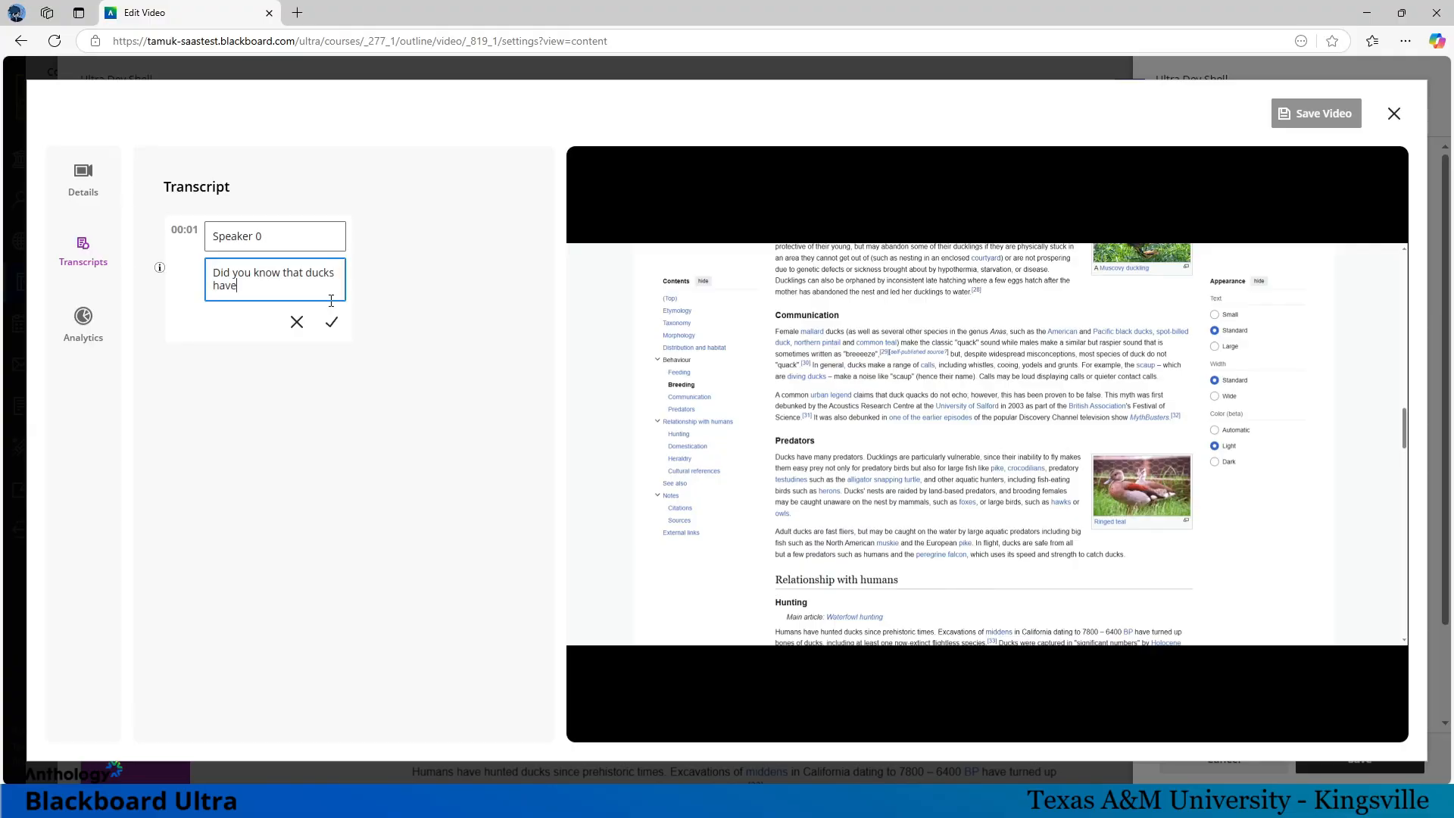
type(" different quacks?")
left_click(330, 322)
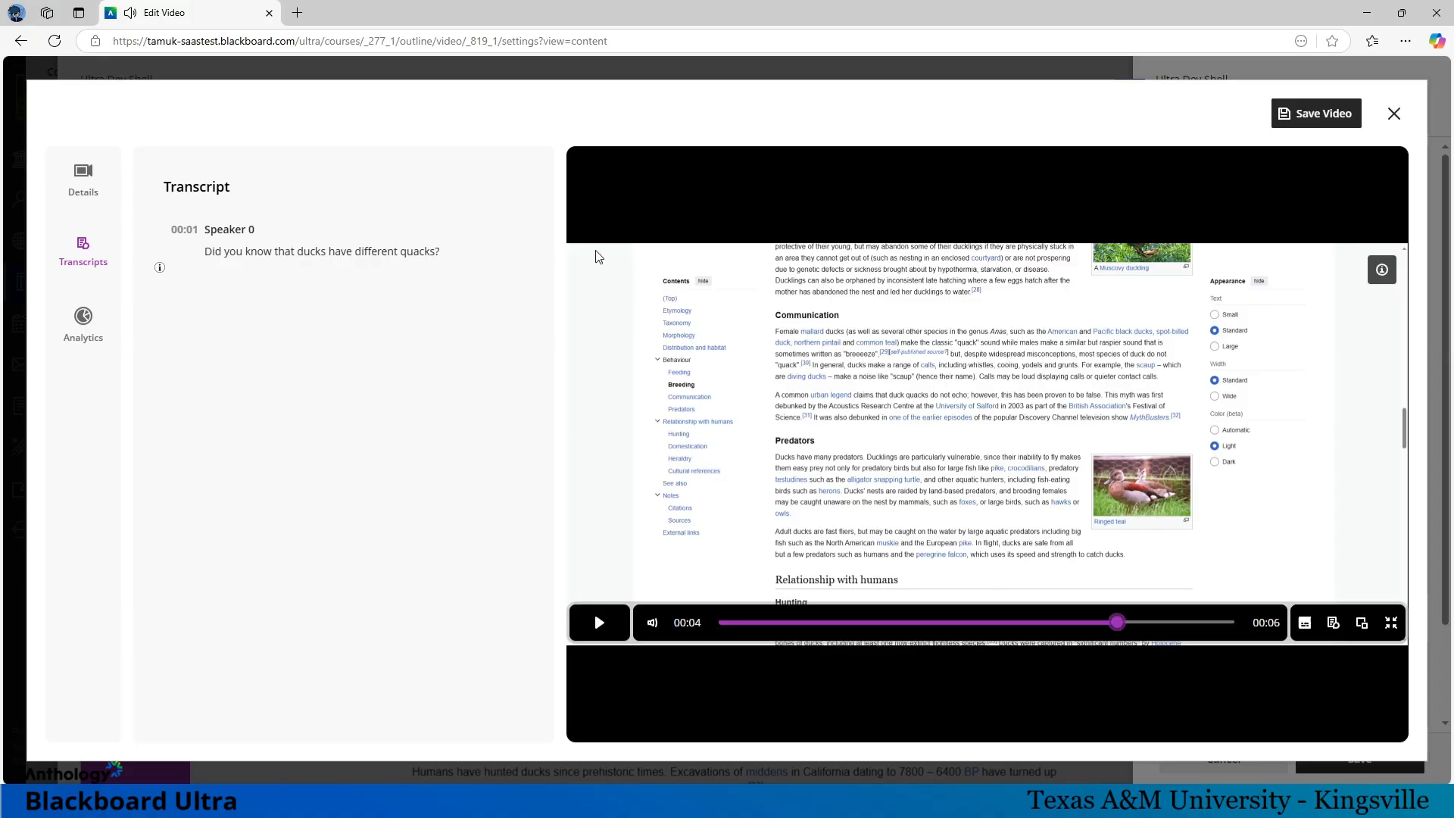
left_click(1314, 115)
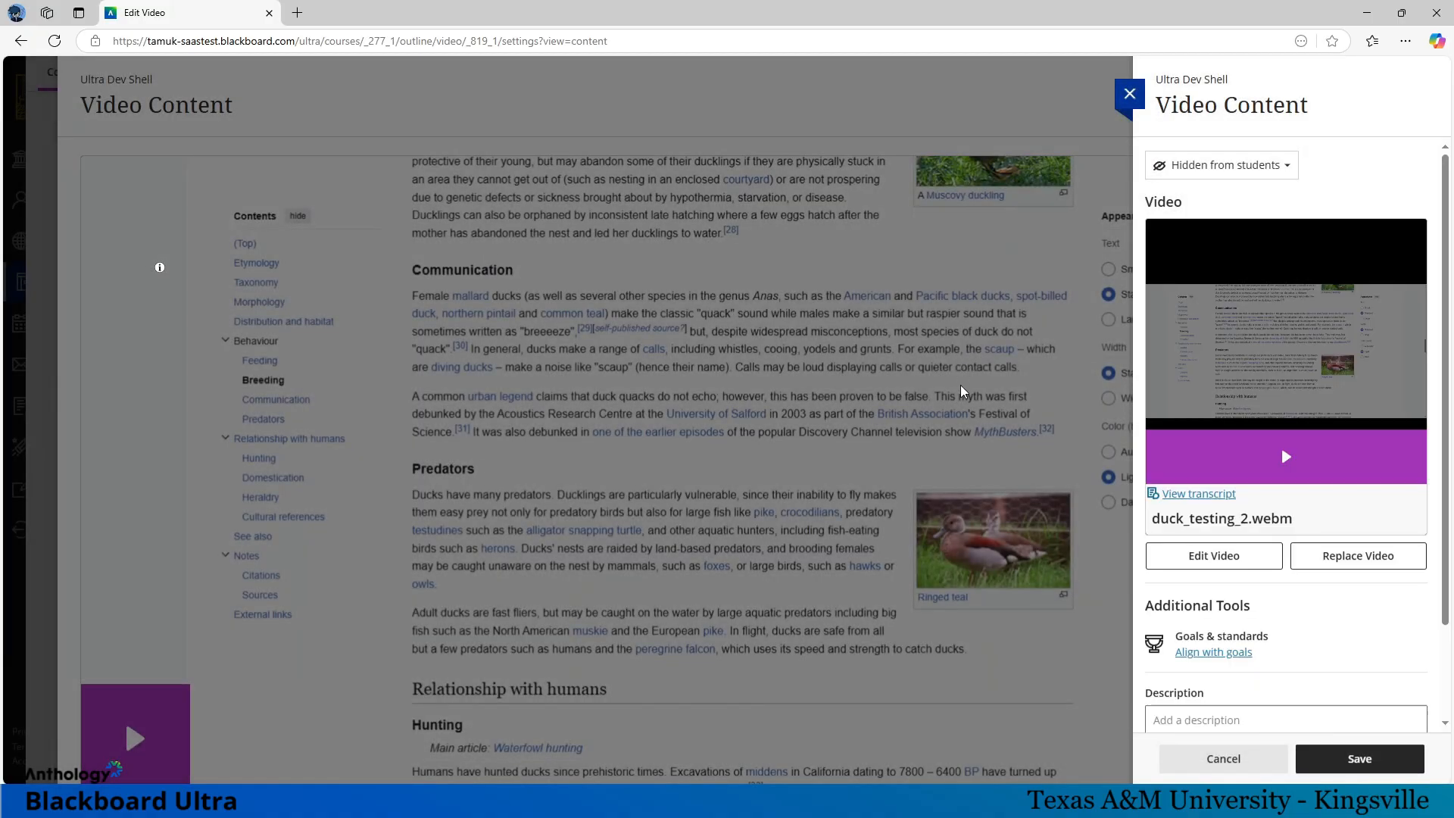
Step: Reopen the duck_testing_2.webm video for editing
left_click(1238, 565)
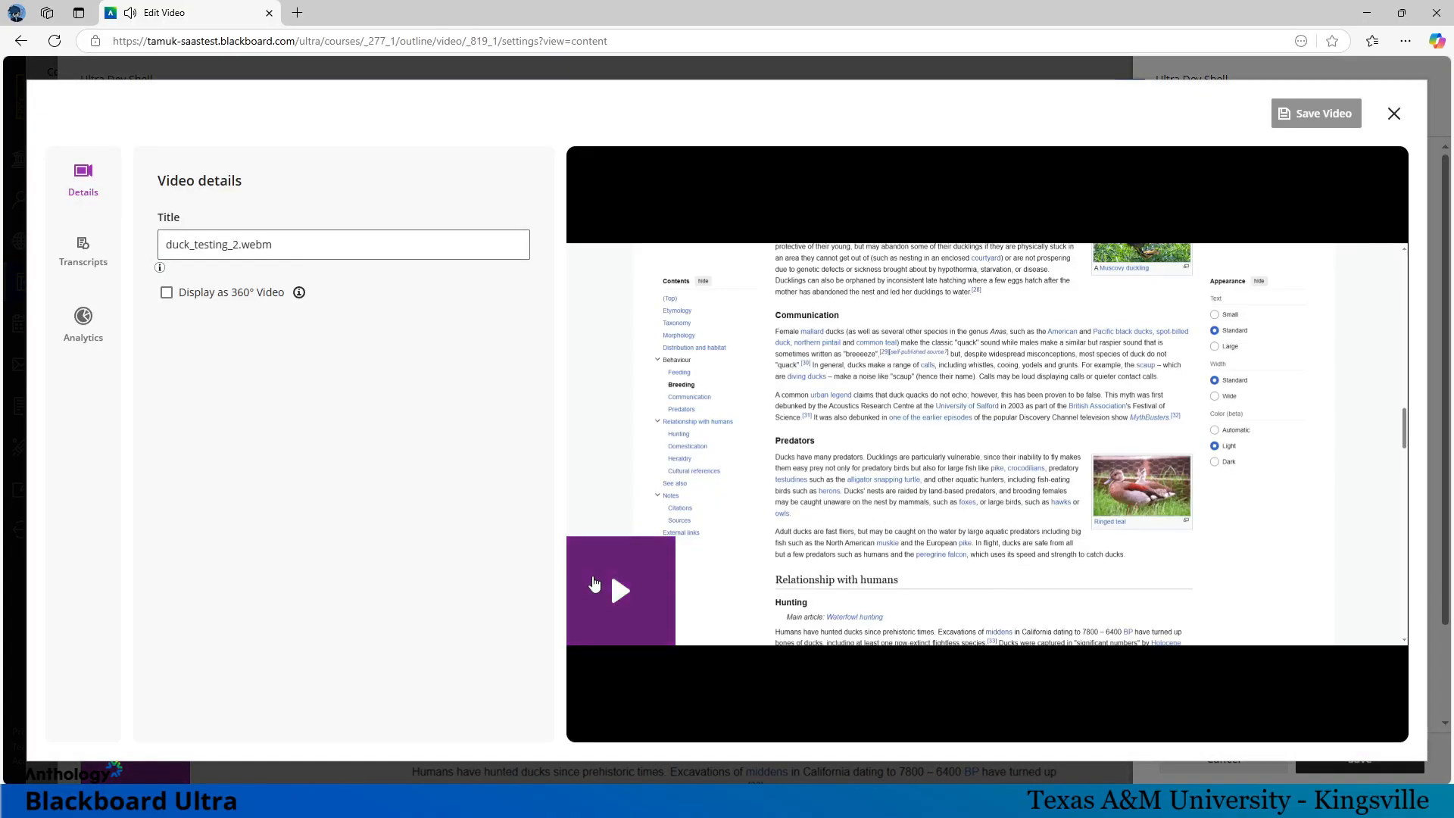